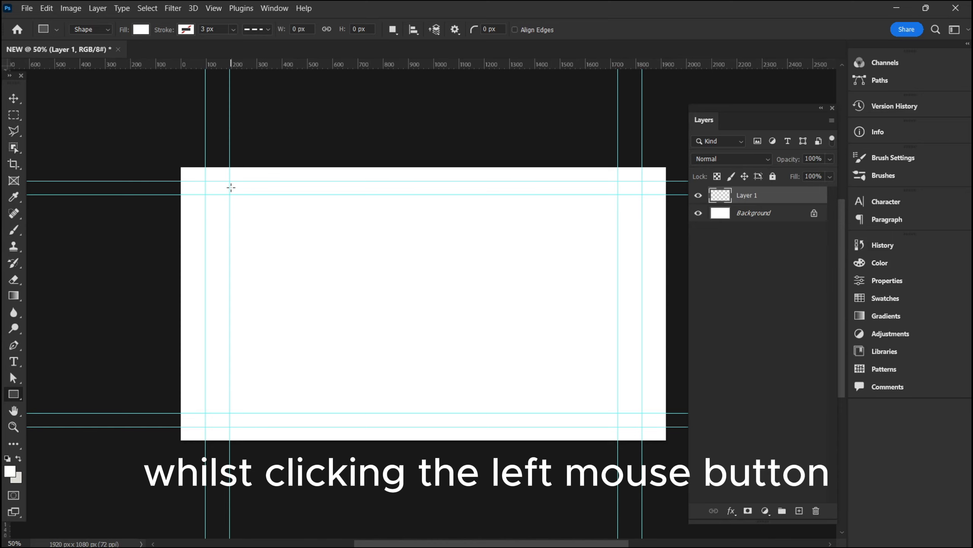
# - Draw a square of about 288 px near the canvas's upper-left corner and fill it with yellow
pyautogui.moveTo(231, 187); pyautogui.dragTo(338, 261)
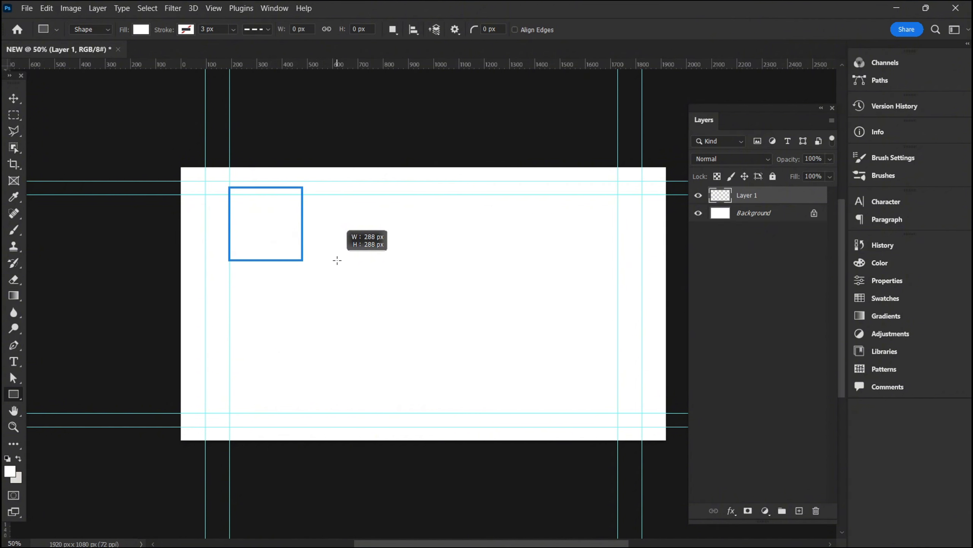
pyautogui.moveTo(337, 261); pyautogui.dragTo(337, 260)
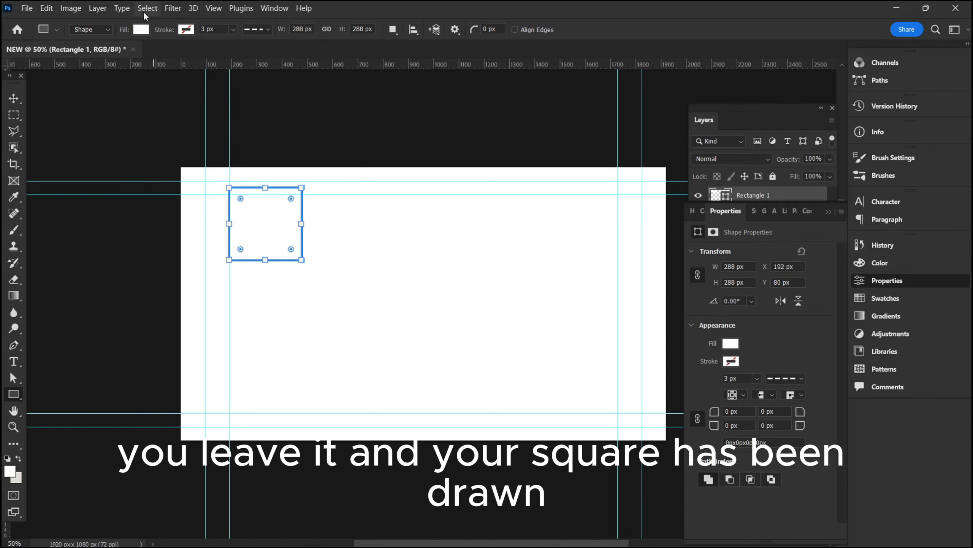
pyautogui.click(140, 29)
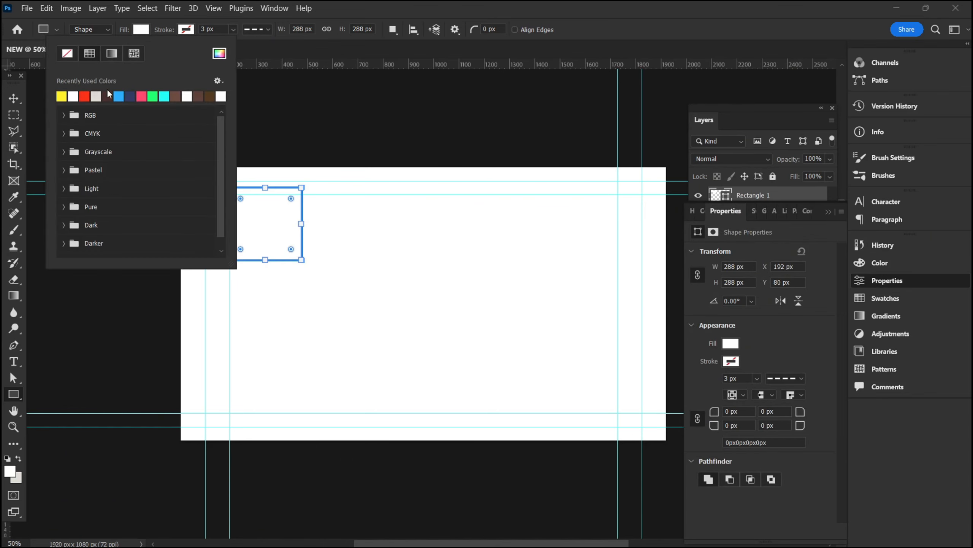
pyautogui.click(62, 95)
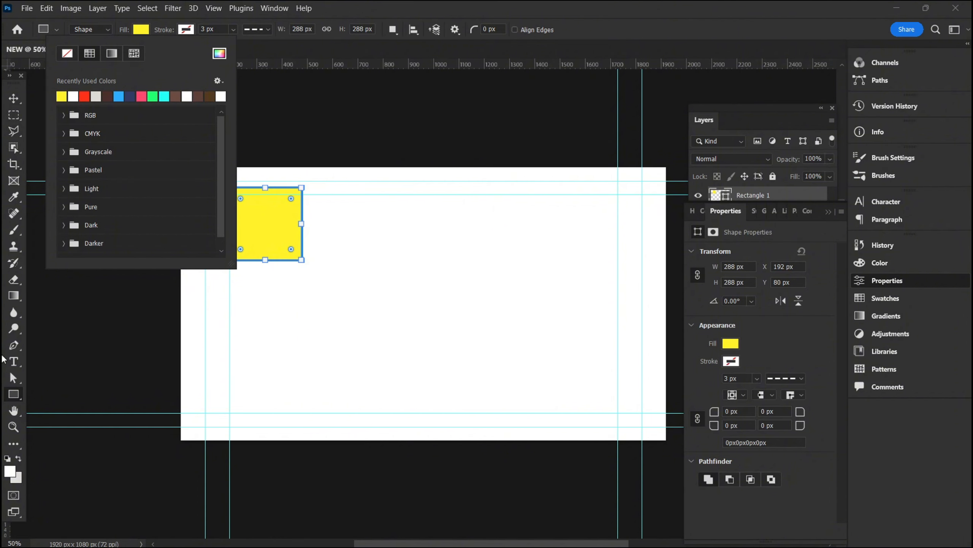
pyautogui.click(8, 102)
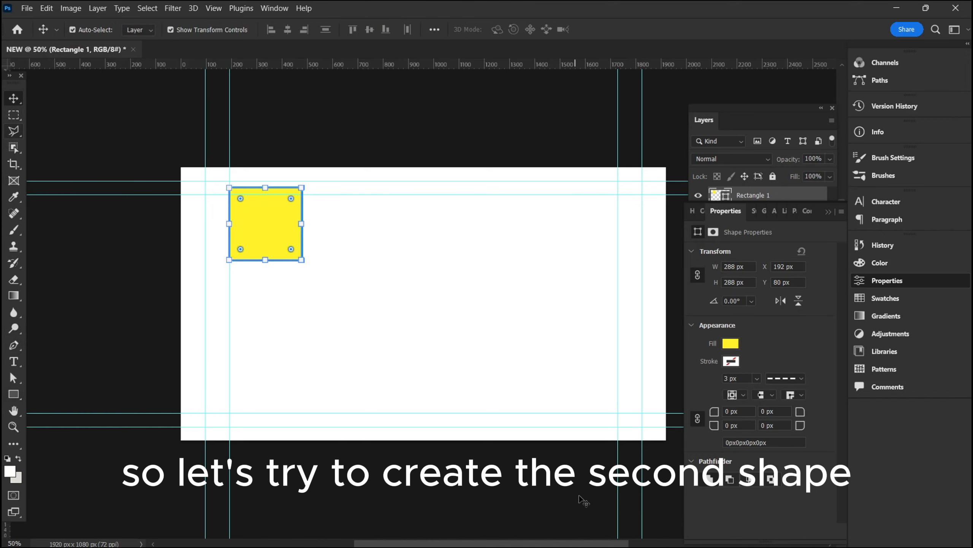
# - Add a new layer, draw a circle about 292 px wide to the right of the yellow square, and fill it red
pyautogui.click(829, 212)
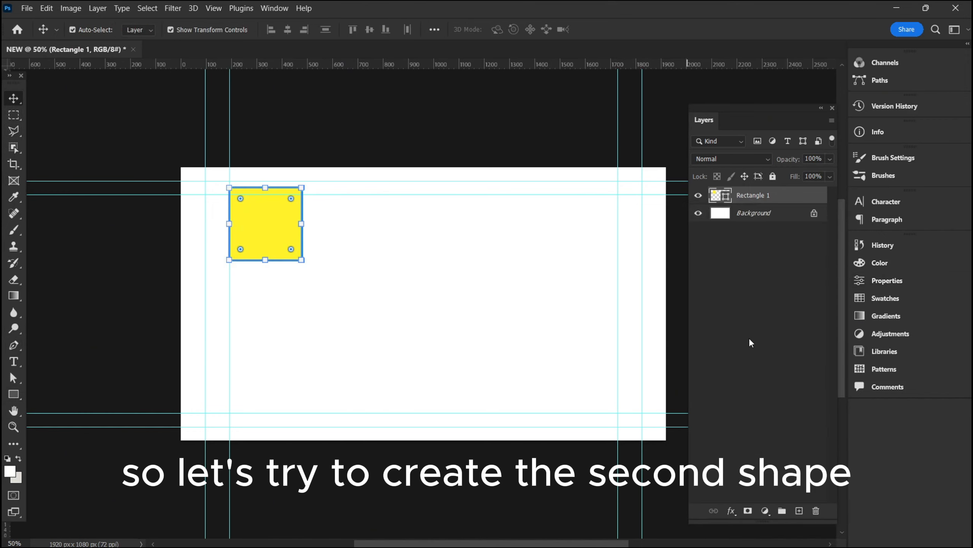
pyautogui.click(799, 511)
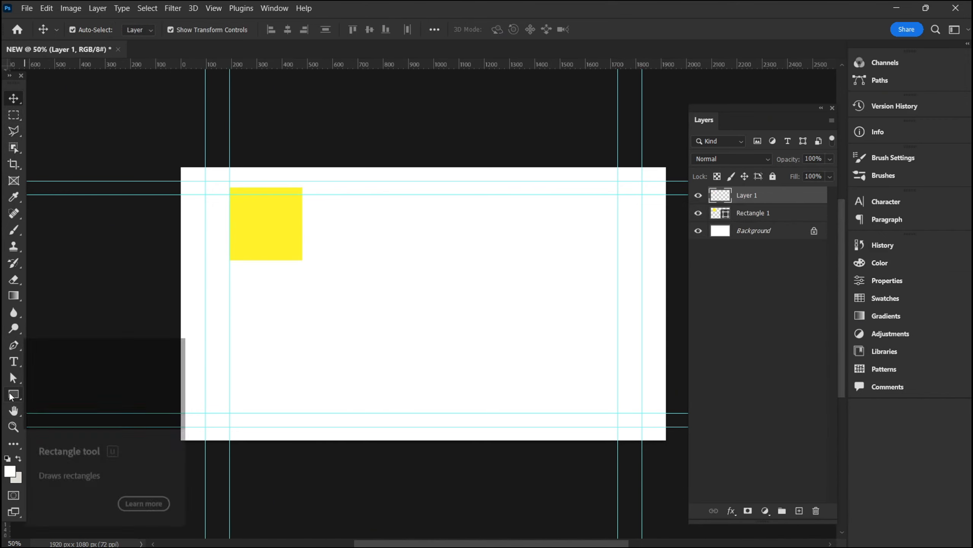
pyautogui.click(13, 394)
pyautogui.click(71, 407)
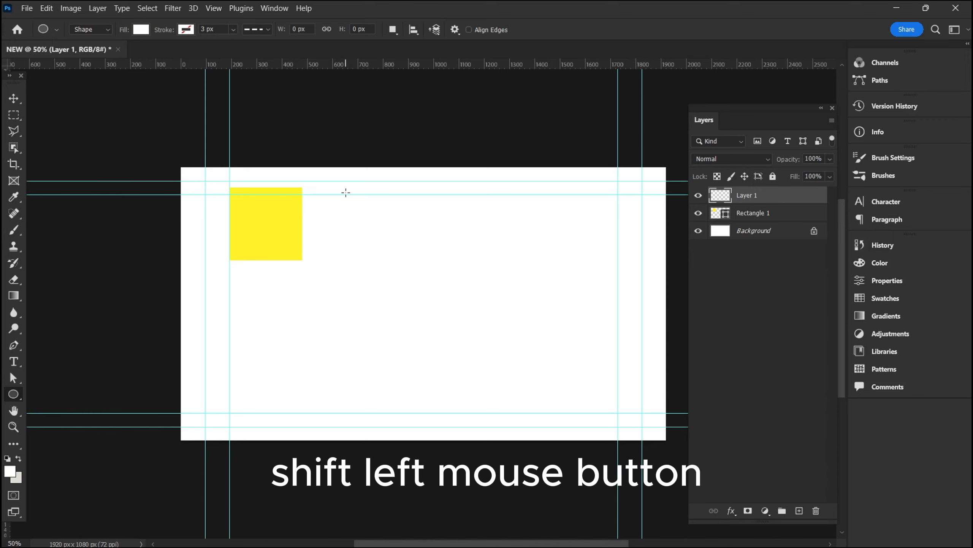
pyautogui.moveTo(346, 192); pyautogui.dragTo(470, 268)
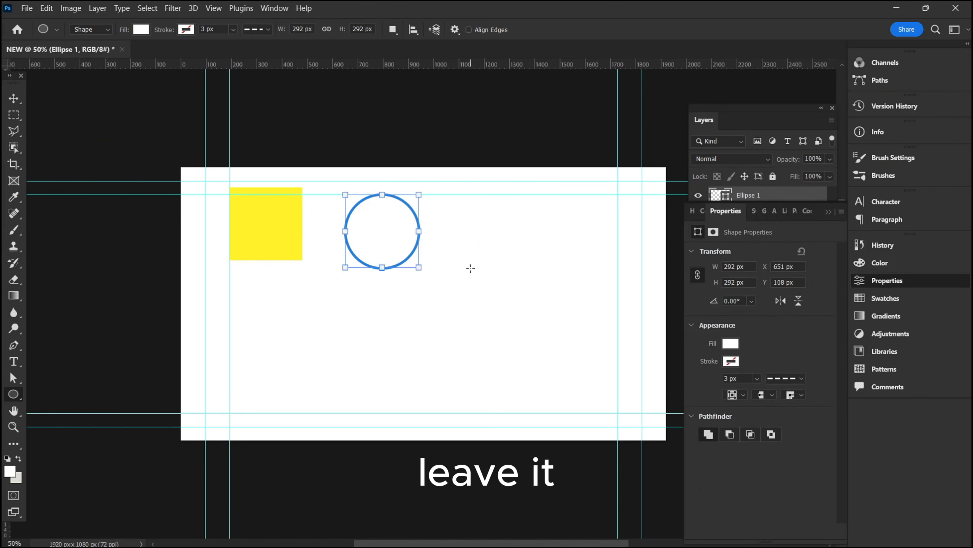
pyautogui.click(728, 343)
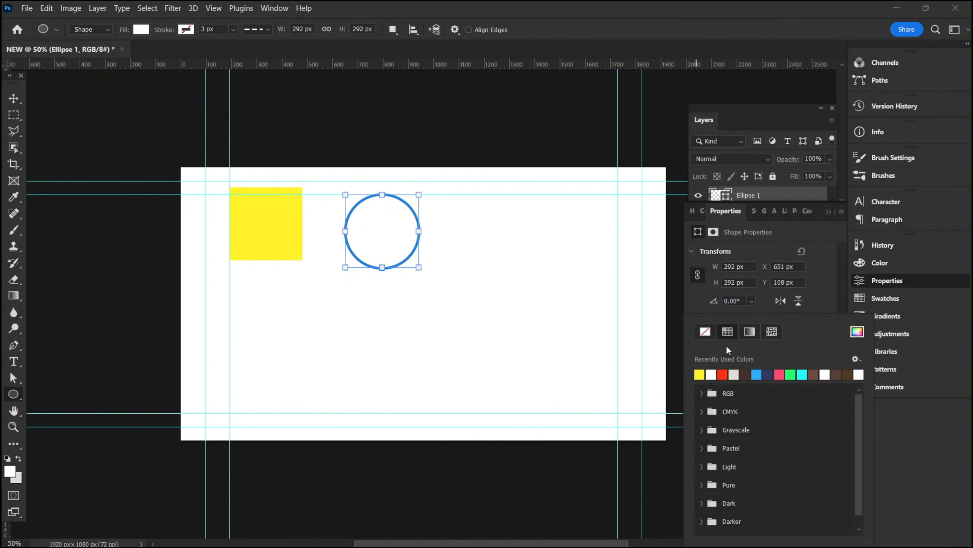
pyautogui.click(722, 374)
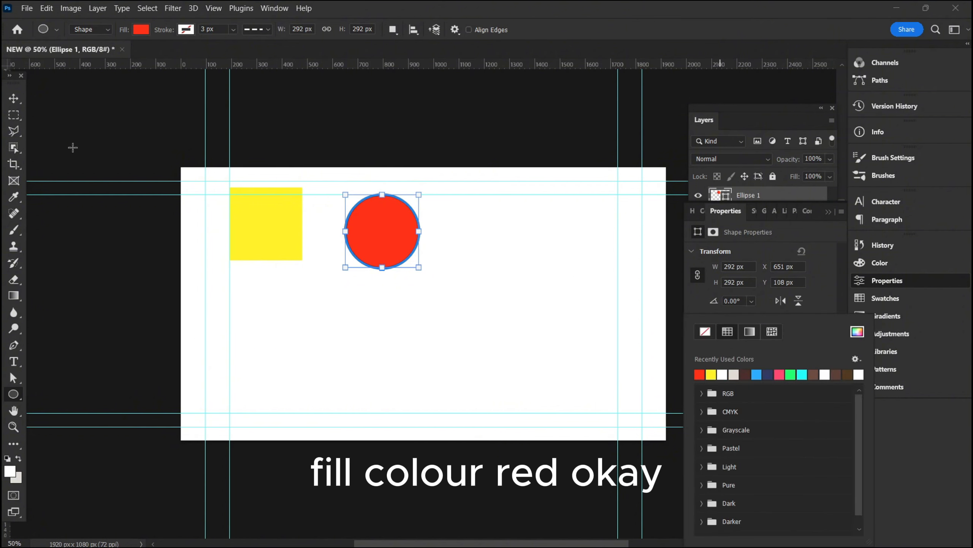
pyautogui.click(13, 99)
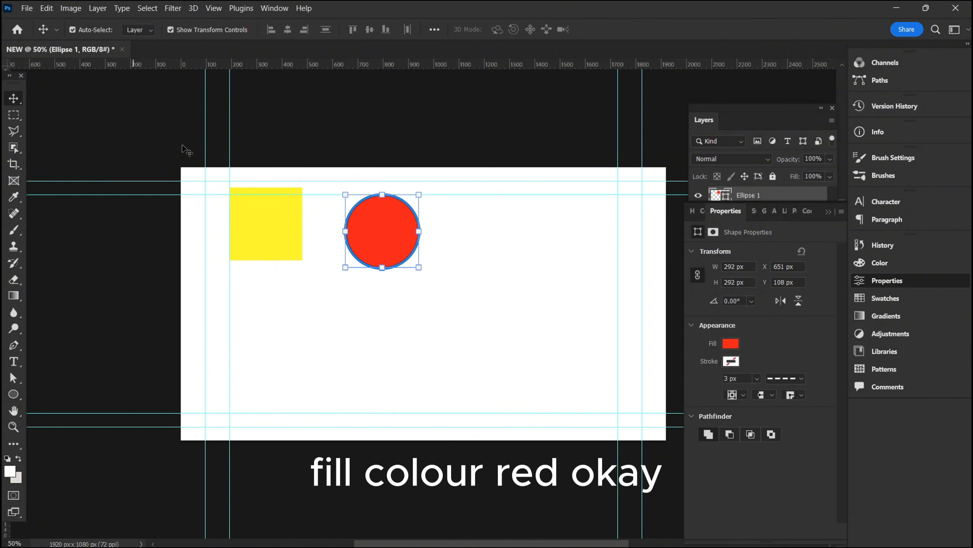
# - Add a new layer, draw a triangle about 300 by 260 px to the right of the red circle, and fill it light grey
pyautogui.click(829, 211)
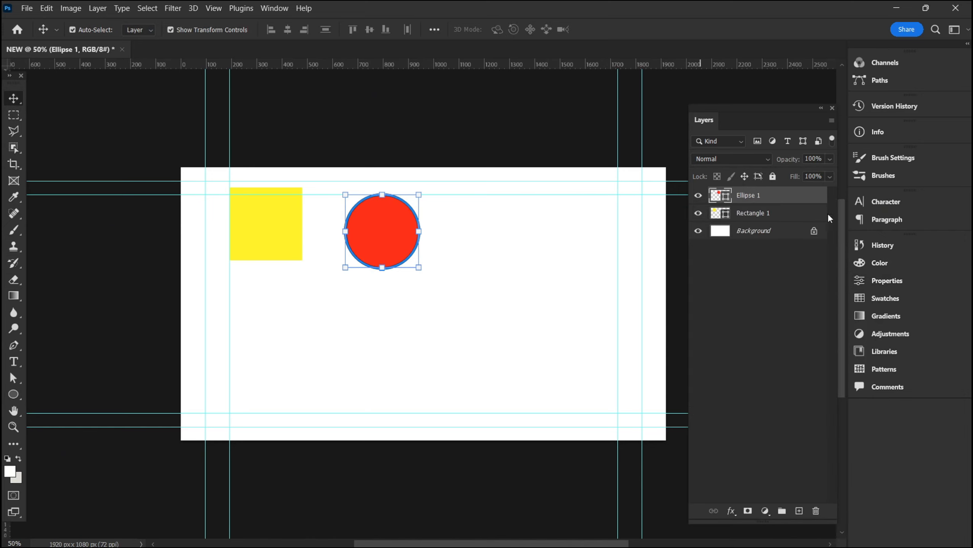
pyautogui.click(800, 512)
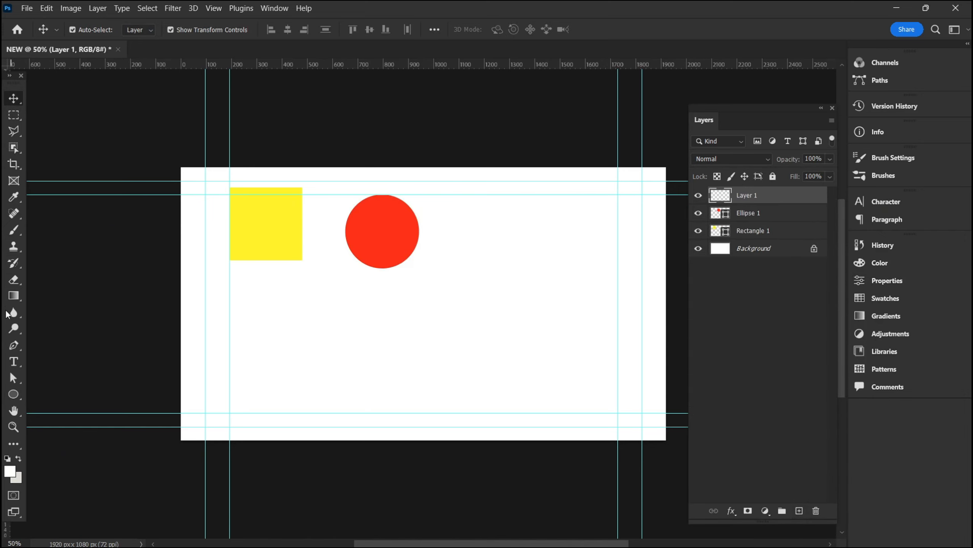
pyautogui.click(12, 394)
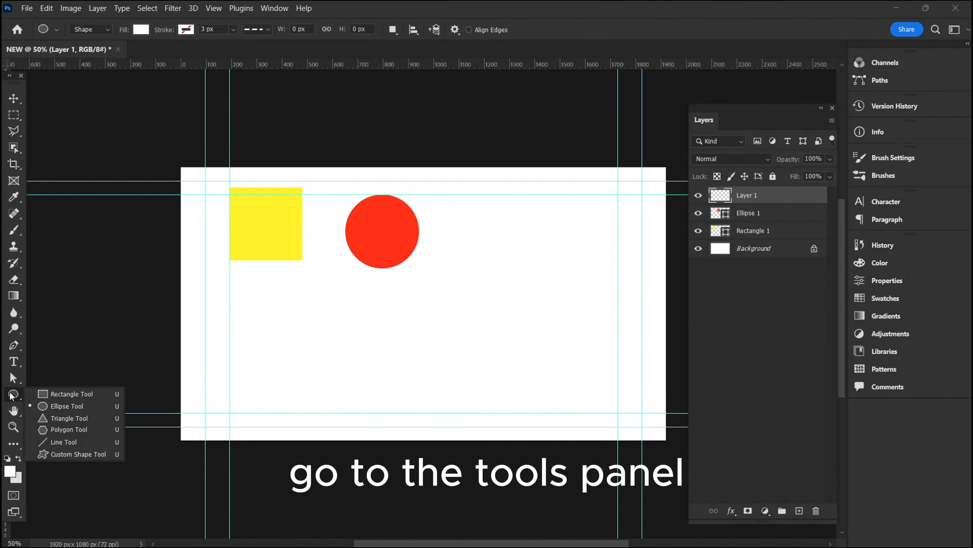
pyautogui.click(70, 418)
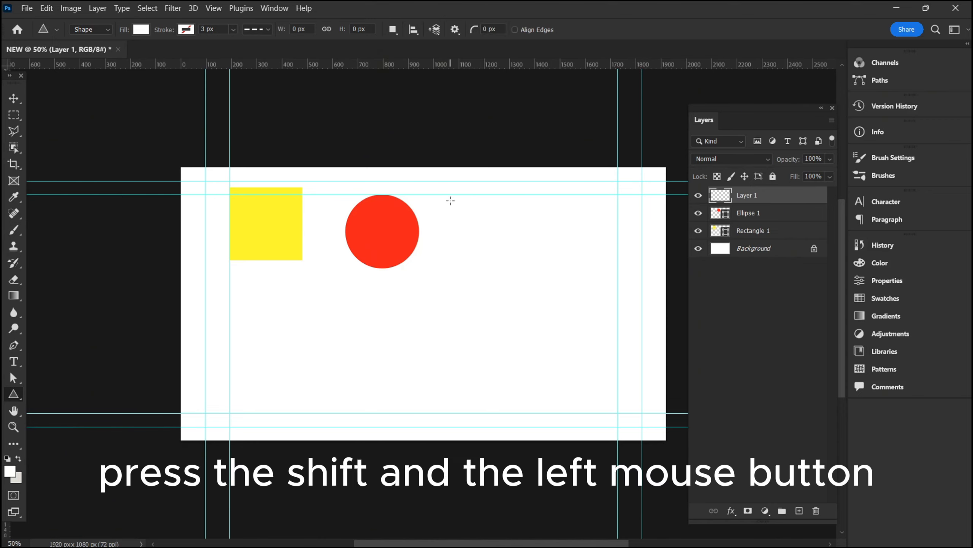
pyautogui.moveTo(451, 200); pyautogui.dragTo(537, 301)
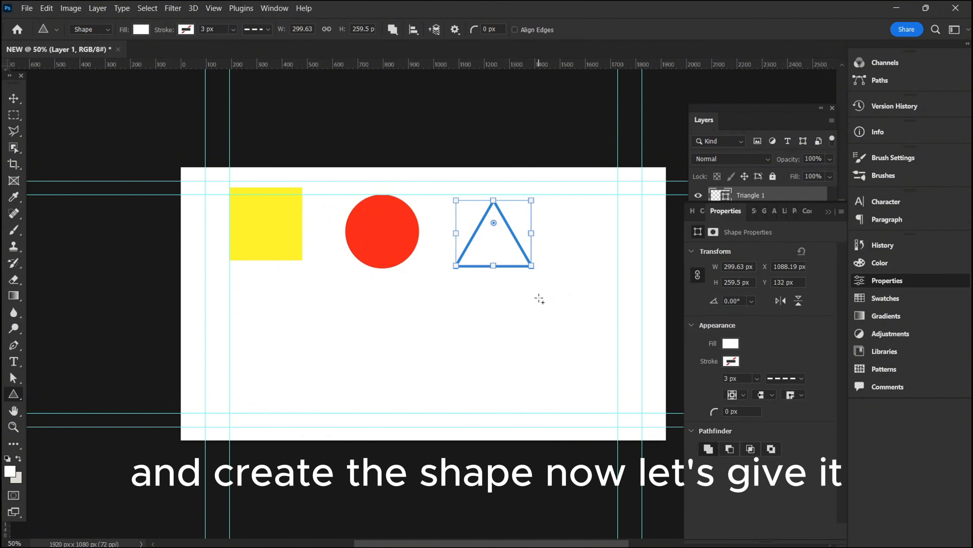
pyautogui.click(731, 343)
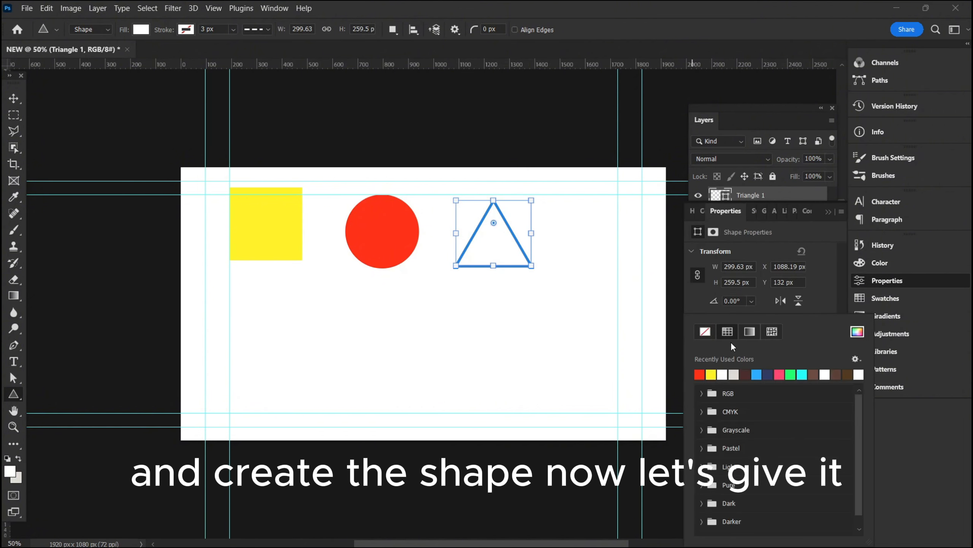
pyautogui.click(734, 373)
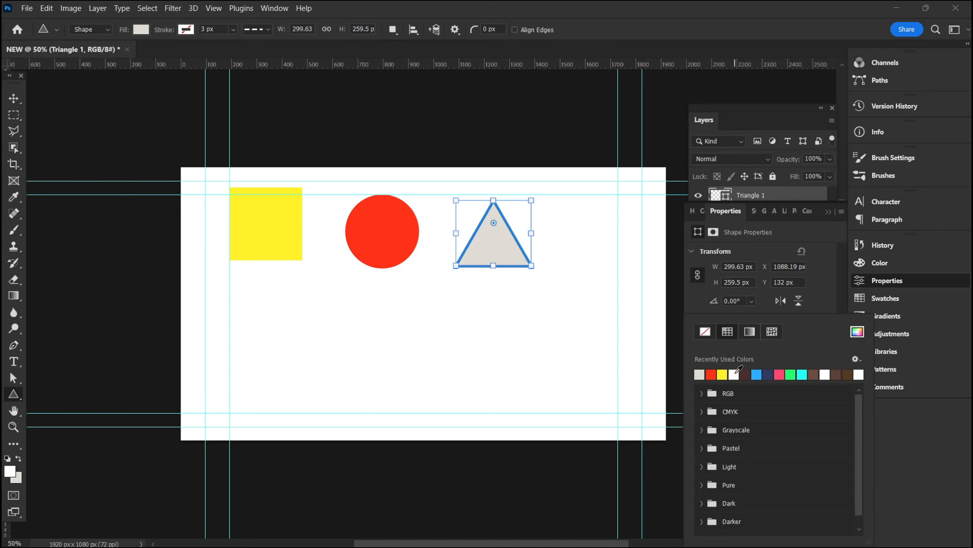
pyautogui.click(14, 99)
pyautogui.click(14, 99)
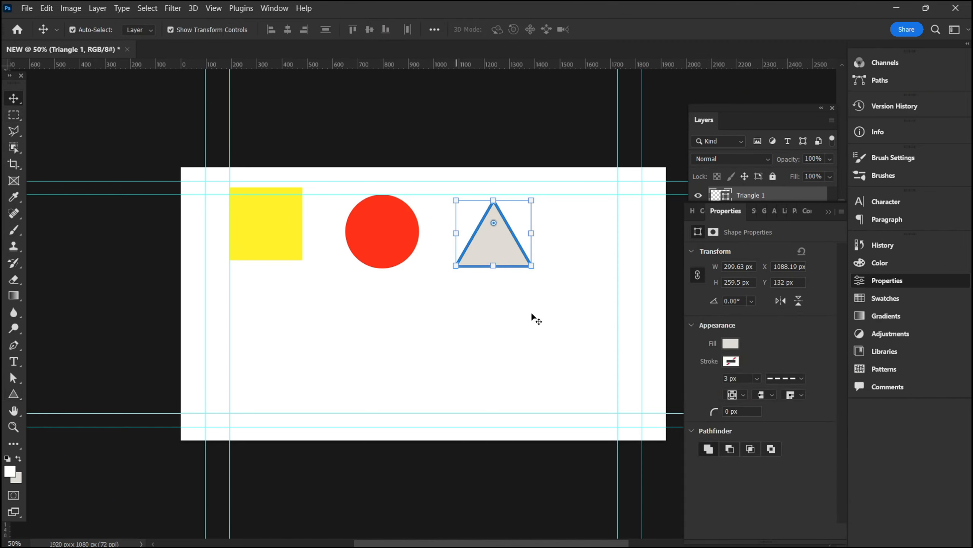
# - Add a new layer, draw a 5-sided polygon about 316 by 300 px to the right of the triangle, and fill it dark blue
pyautogui.click(827, 214)
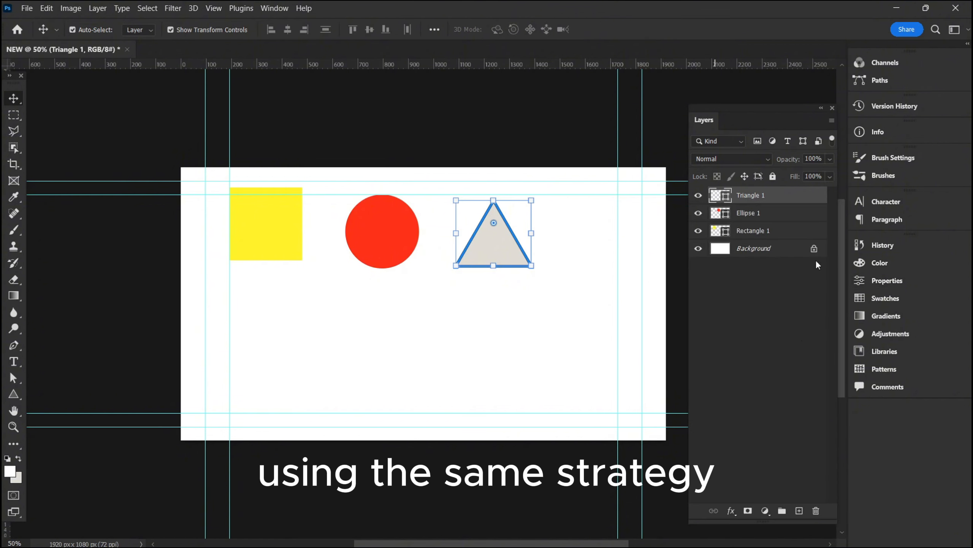
pyautogui.click(799, 510)
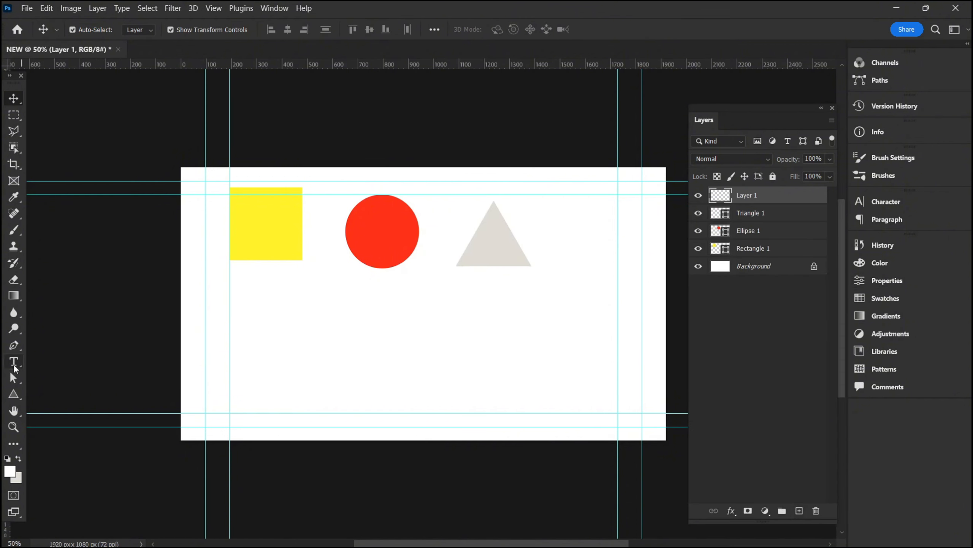
pyautogui.click(12, 395)
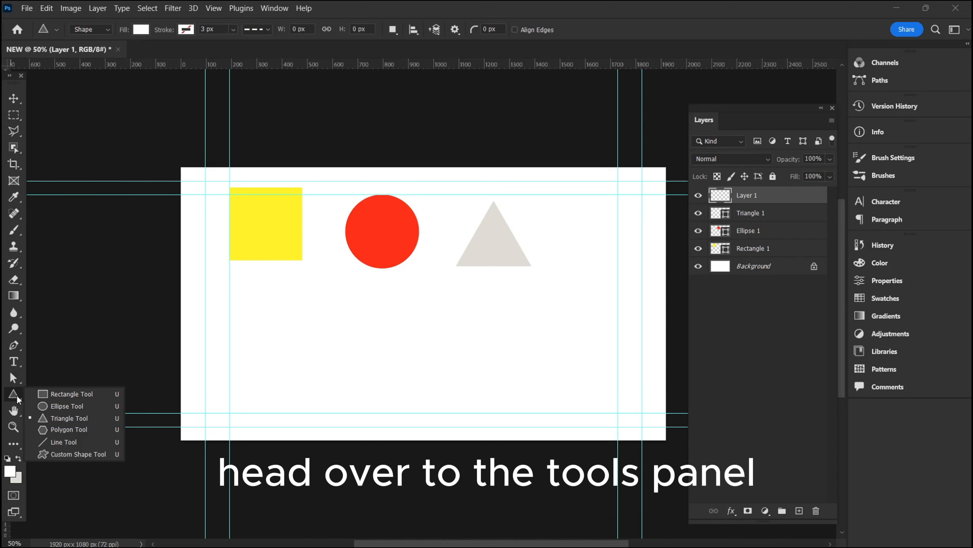
pyautogui.click(71, 431)
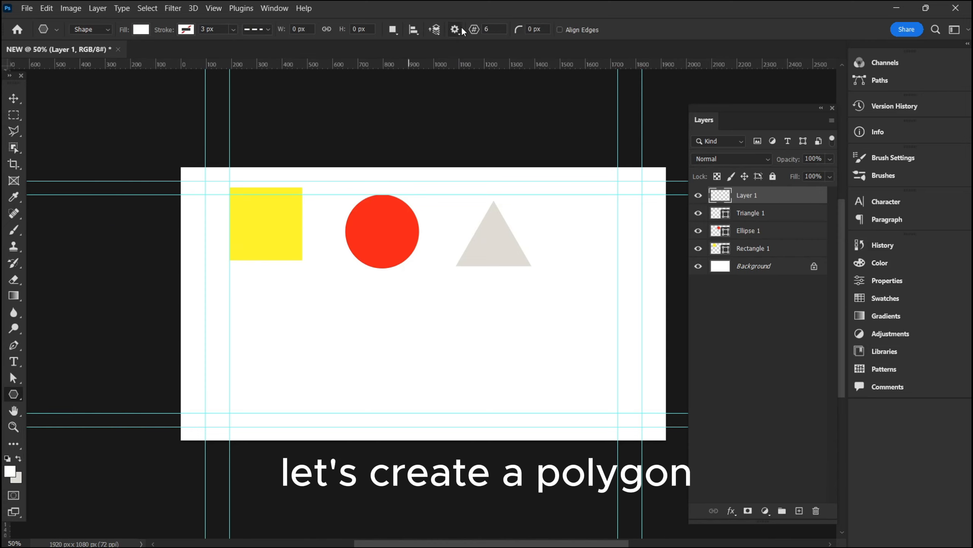
pyautogui.click(491, 30)
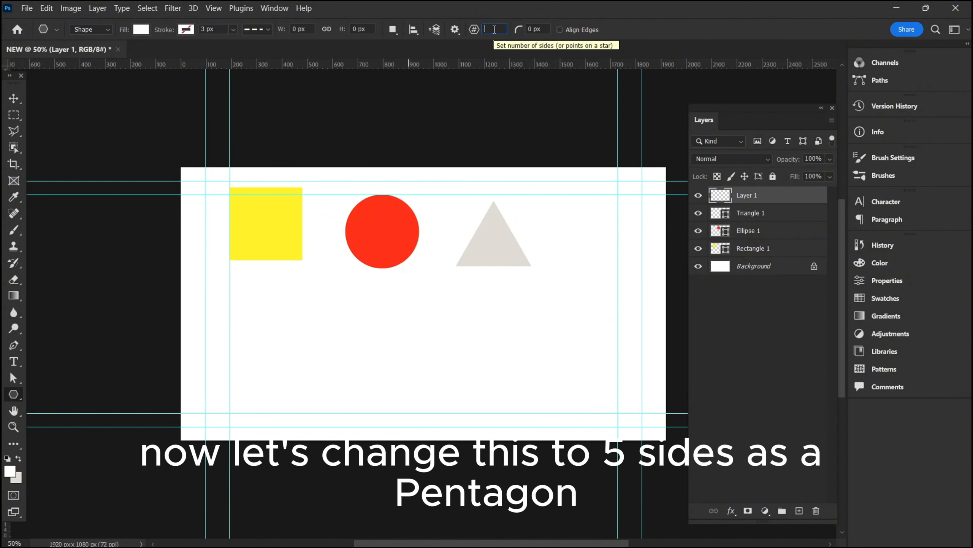
pyautogui.write('5')
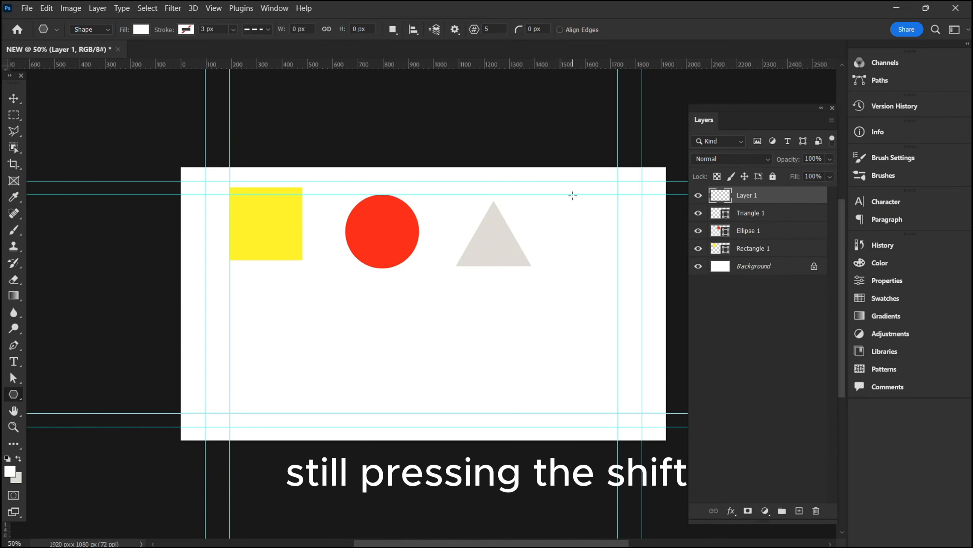
pyautogui.moveTo(569, 188); pyautogui.dragTo(654, 273)
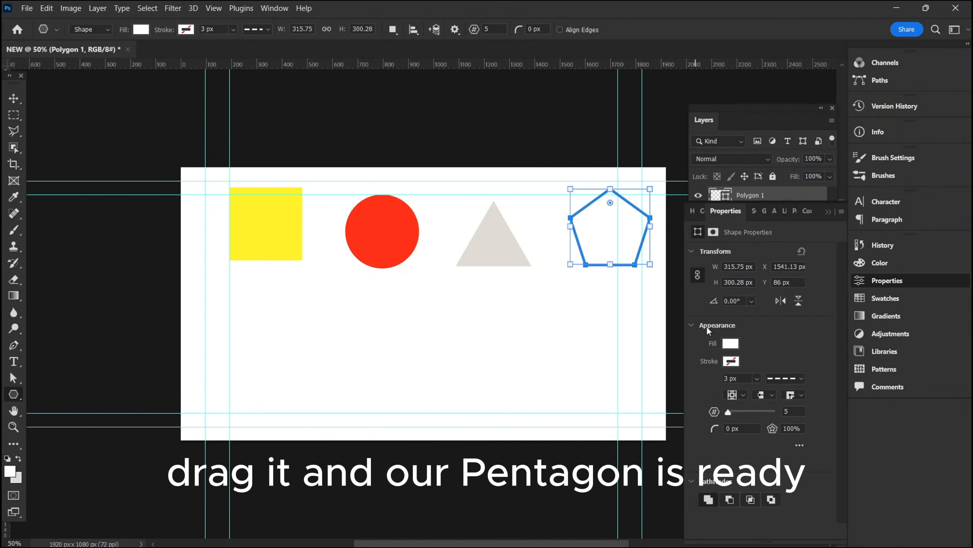
pyautogui.click(728, 343)
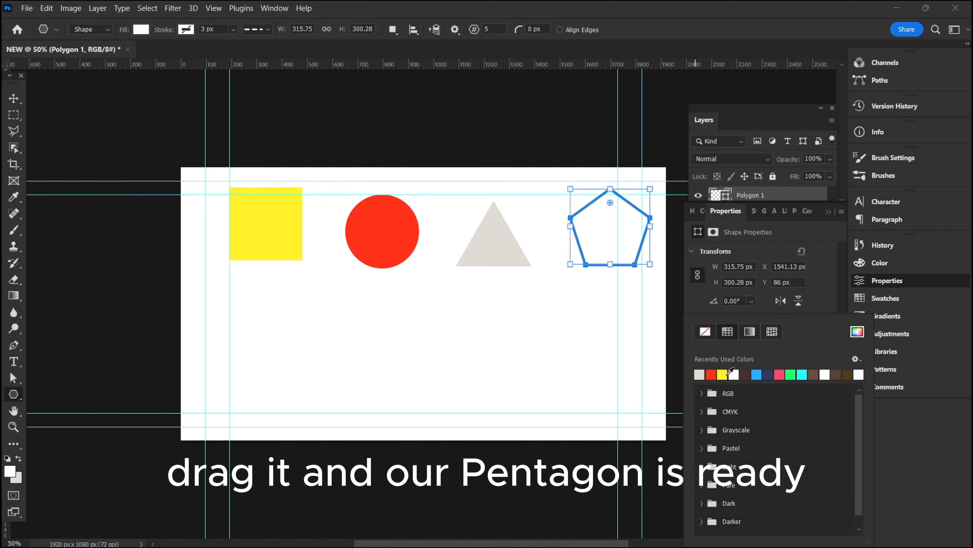
pyautogui.click(771, 373)
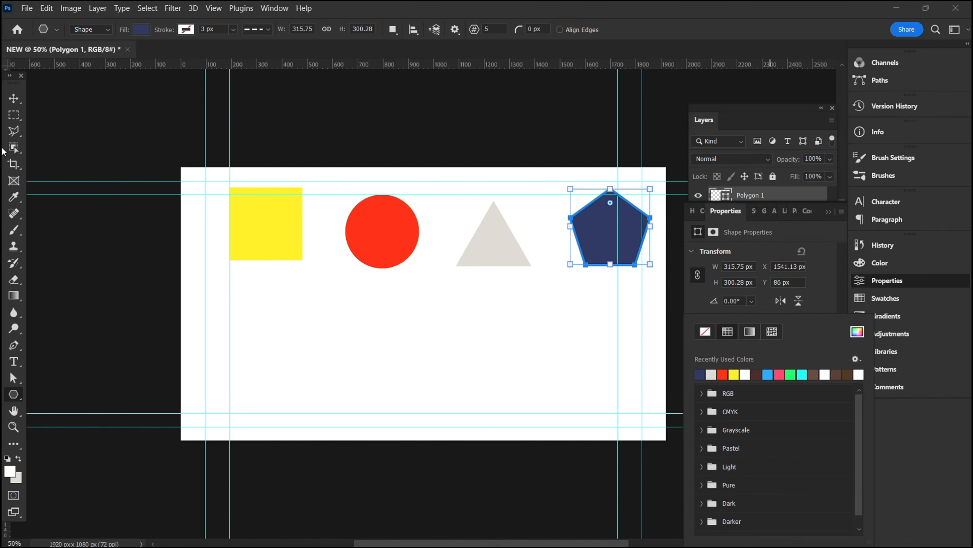
pyautogui.click(14, 99)
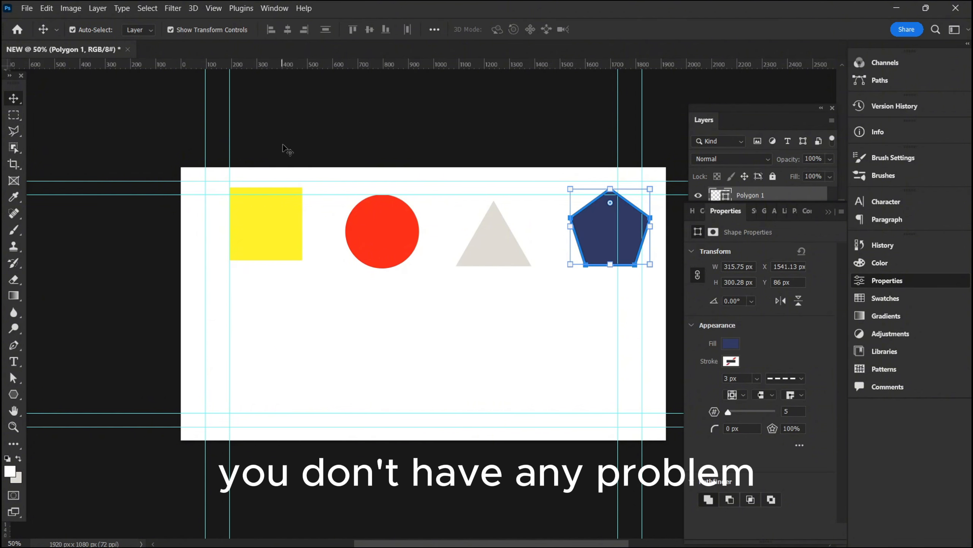
# - Place the lion from the Wild Animals shapes below the yellow square, about 365 by 260 px, and fill it with brown
pyautogui.click(281, 11)
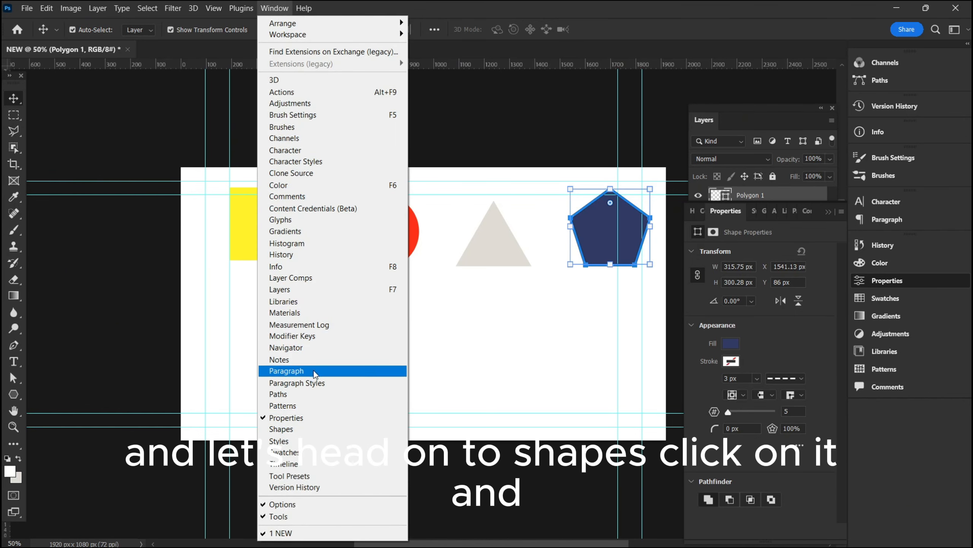
pyautogui.click(293, 430)
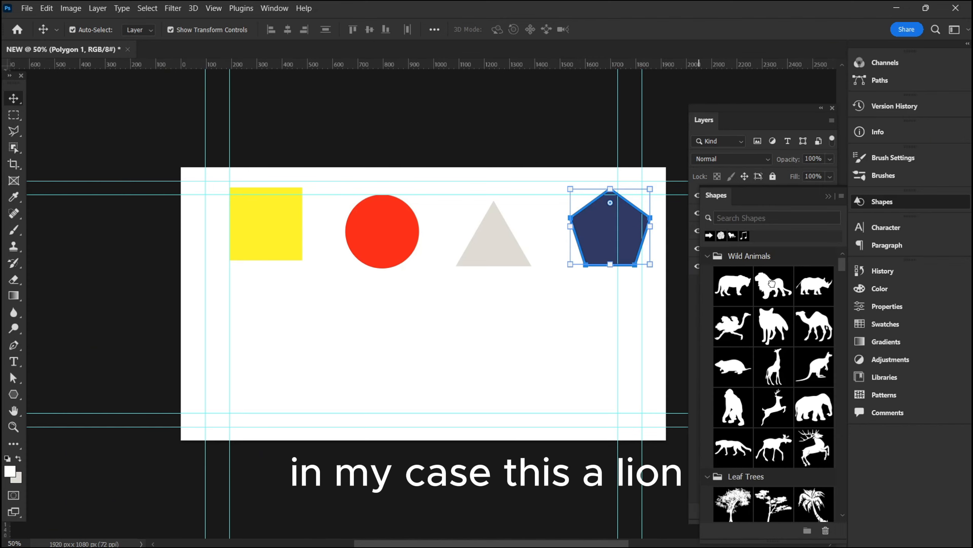
pyautogui.moveTo(770, 285); pyautogui.dragTo(259, 343)
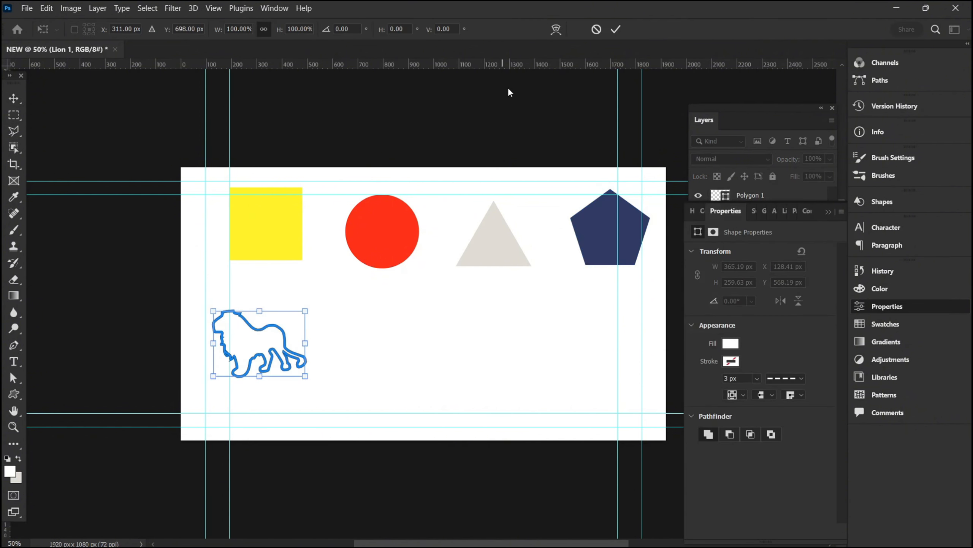
pyautogui.click(615, 30)
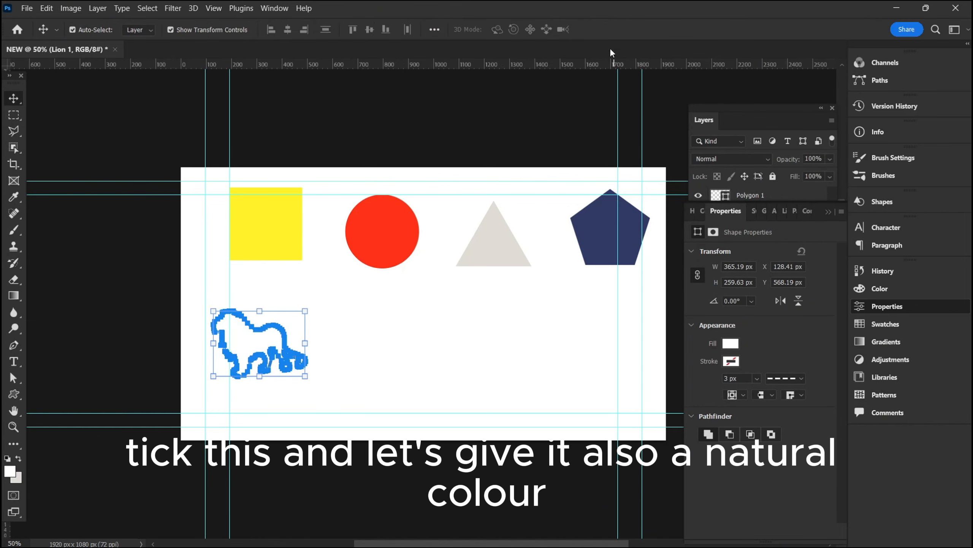
pyautogui.click(732, 343)
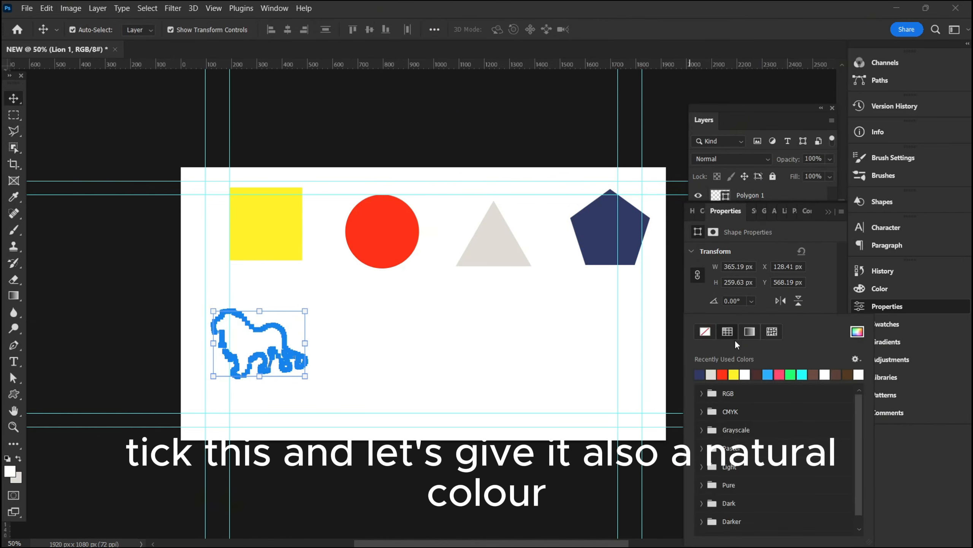
pyautogui.click(814, 373)
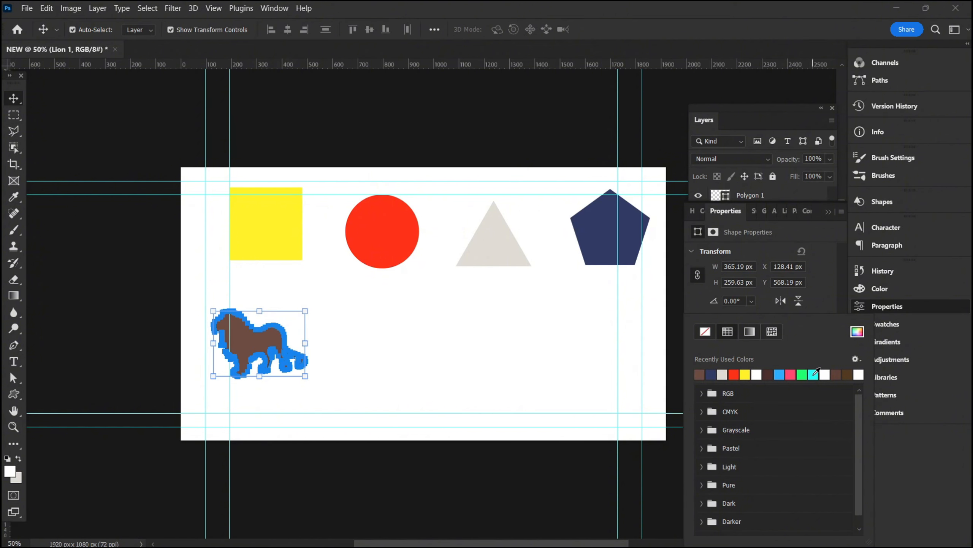
pyautogui.click(348, 302)
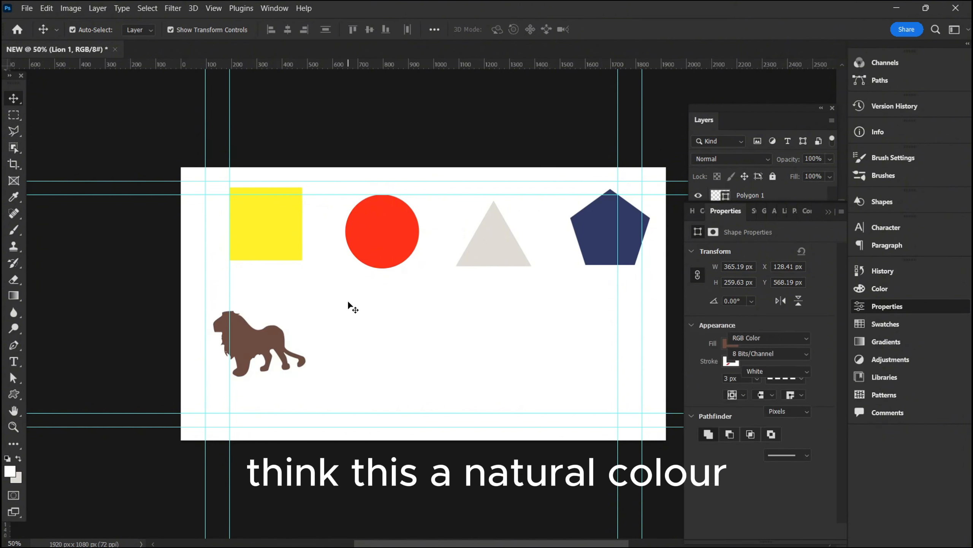
pyautogui.click(251, 337)
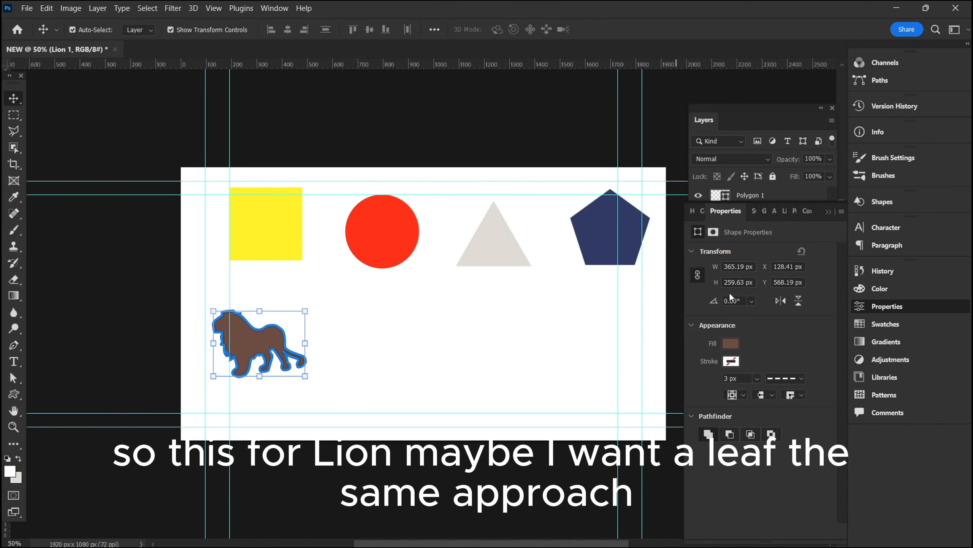
# - Place the first tree from the Leaf Trees shapes to the right of the lion, about 308 by 308 px
pyautogui.click(882, 204)
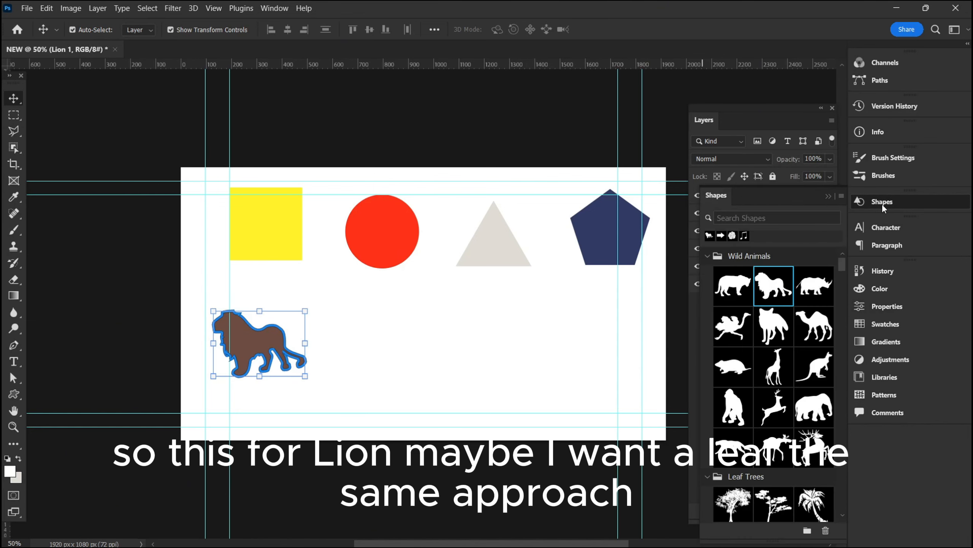
pyautogui.scroll(-5, 757, 409)
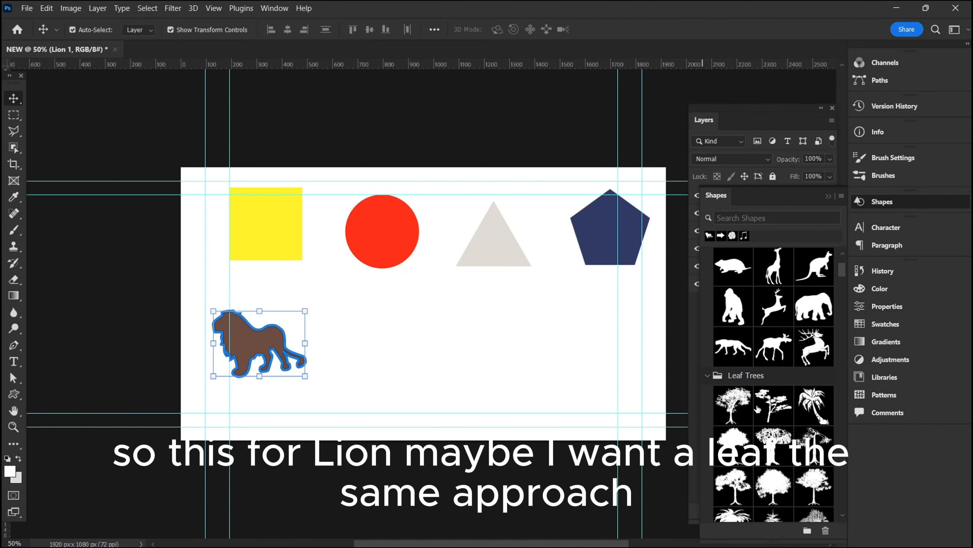
pyautogui.moveTo(739, 403); pyautogui.dragTo(387, 352)
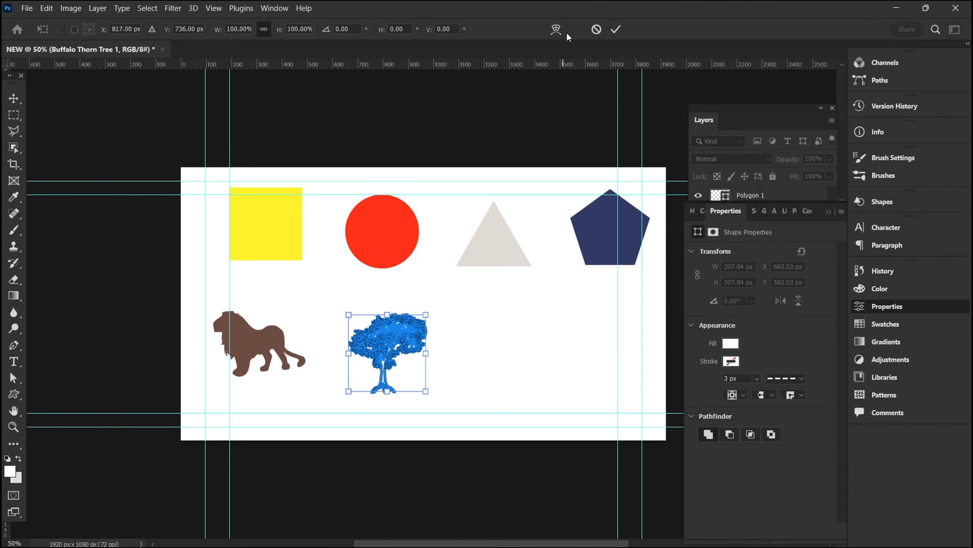
pyautogui.click(616, 30)
# - Fill the tree with a custom dark green, about #426e03, and deselect it
pyautogui.click(731, 343)
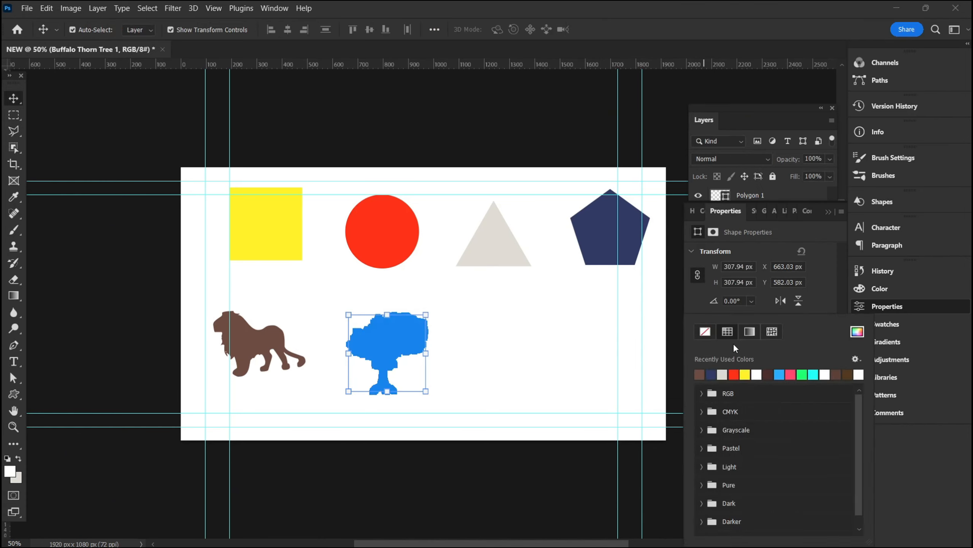
pyautogui.click(857, 331)
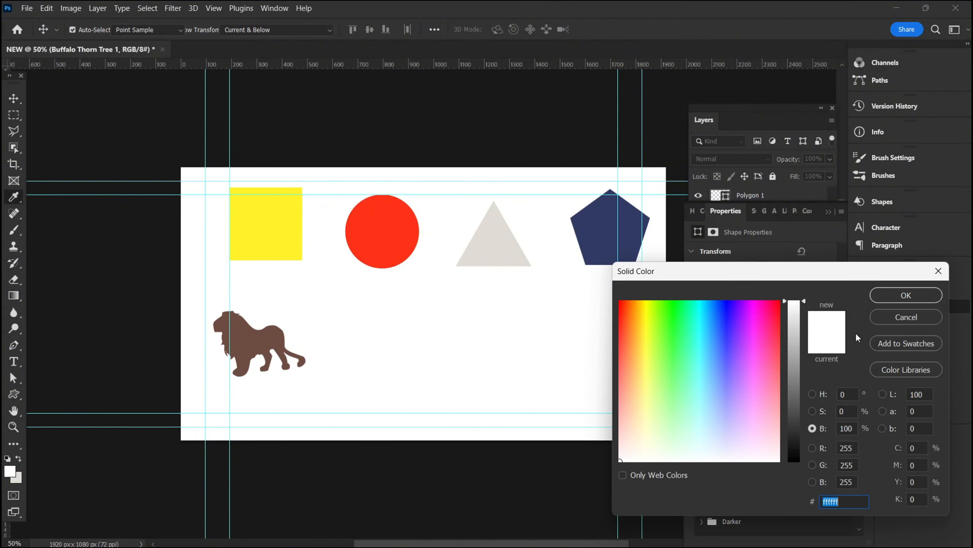
pyautogui.click(665, 315)
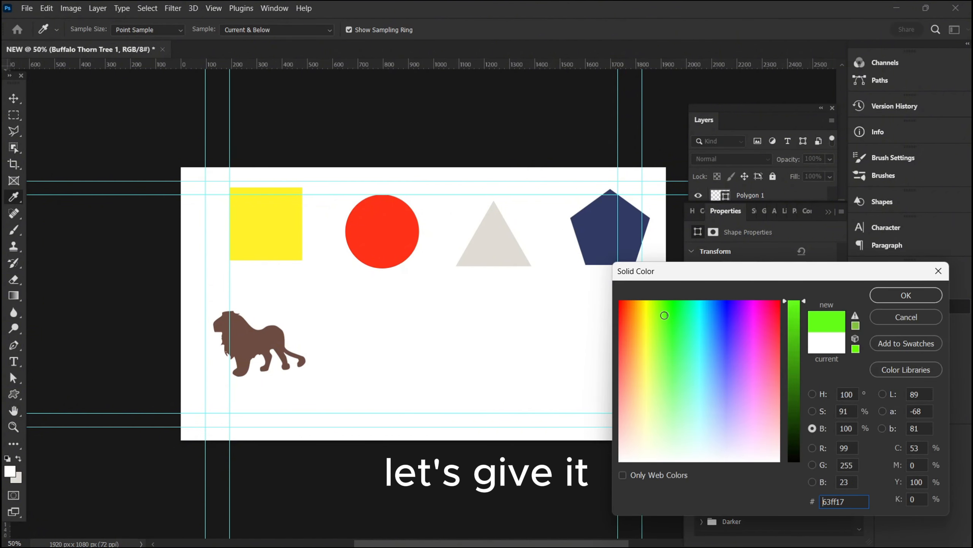
pyautogui.click(656, 305)
pyautogui.moveTo(783, 304); pyautogui.dragTo(797, 394)
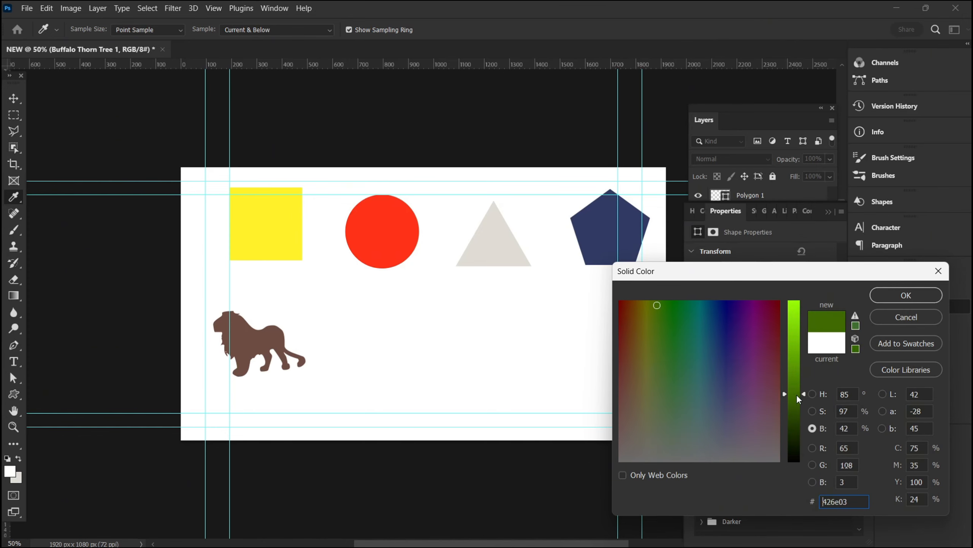
pyautogui.click(875, 294)
pyautogui.click(393, 377)
pyautogui.click(451, 364)
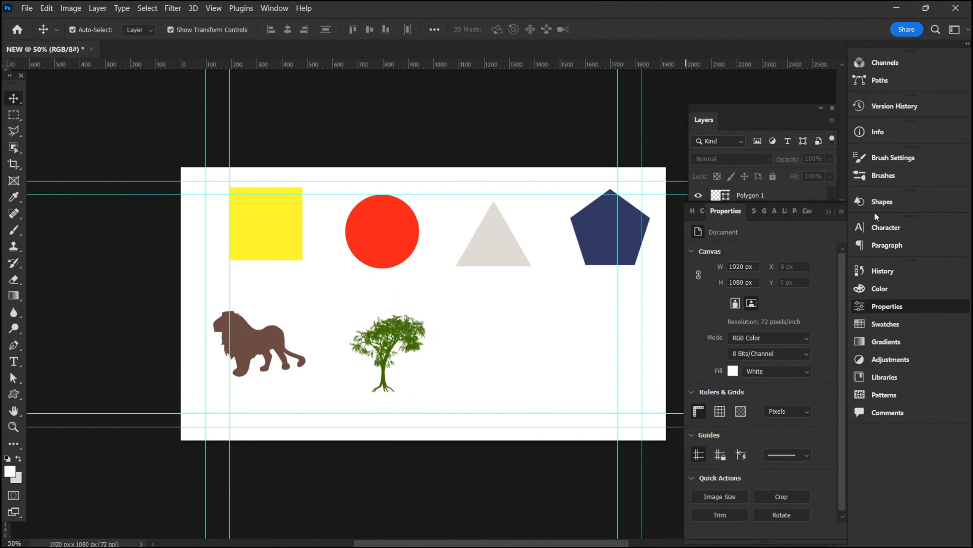
# - Place the rose from the Flowers shapes to the right of the tree, about 502 by 497 px, and fill it red
pyautogui.click(879, 203)
pyautogui.scroll(-1, 788, 422)
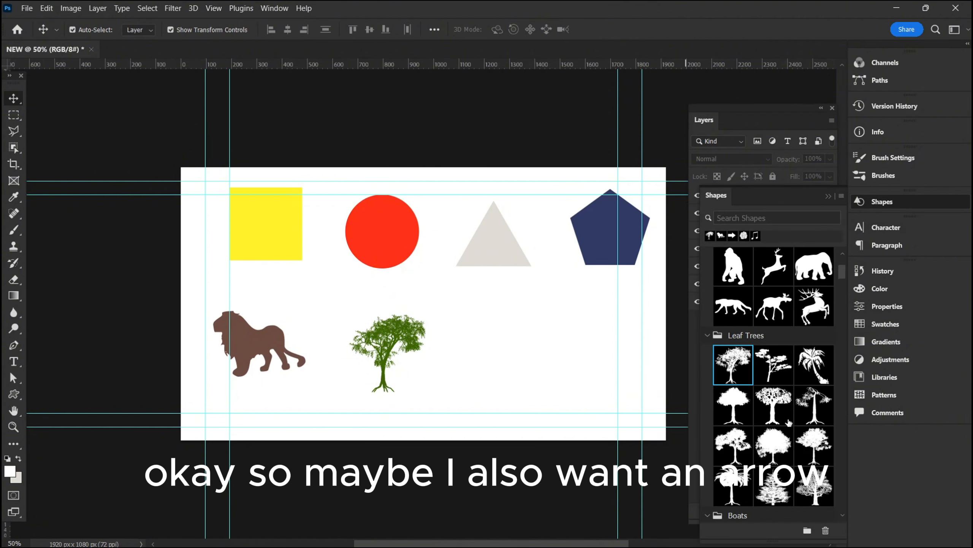
pyautogui.scroll(-8, 789, 421)
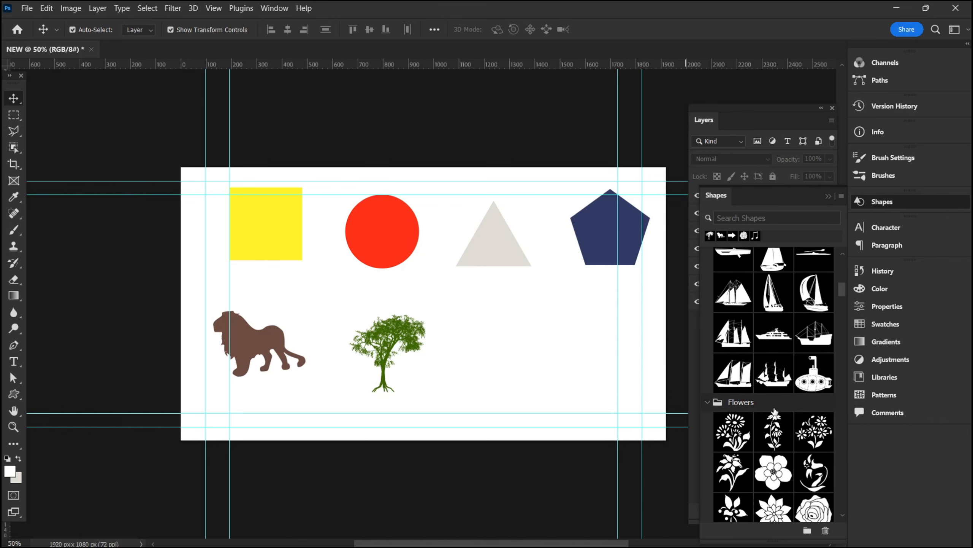
pyautogui.scroll(-5, 774, 412)
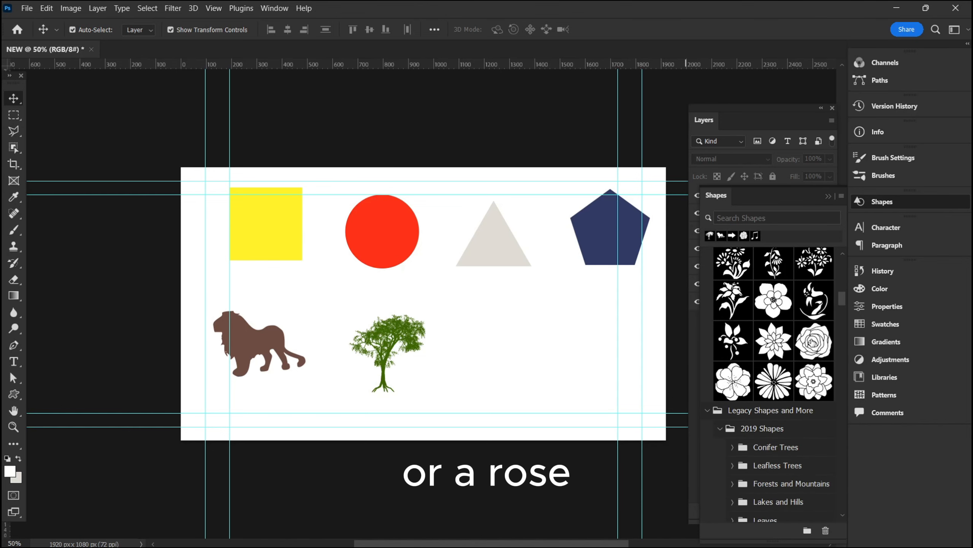
pyautogui.moveTo(813, 343); pyautogui.dragTo(485, 362)
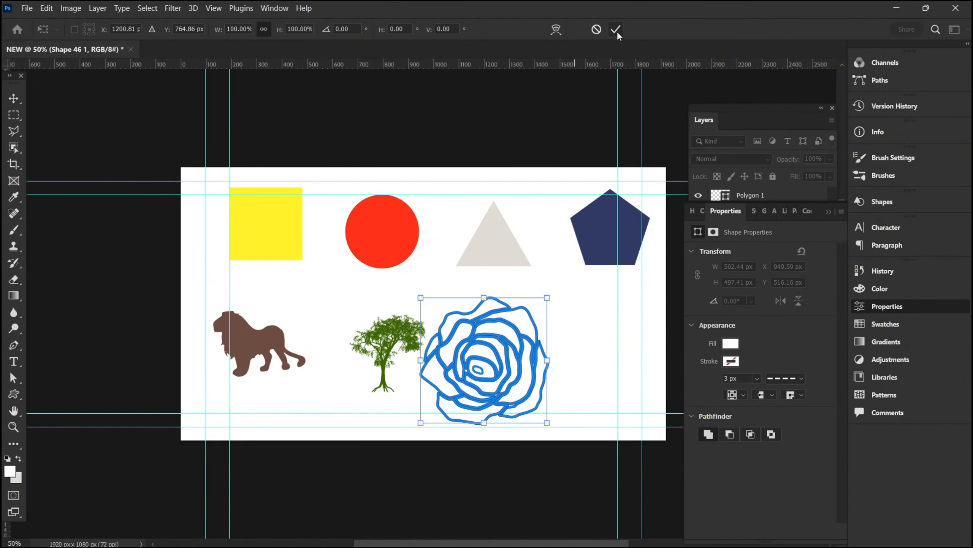
pyautogui.click(618, 31)
pyautogui.click(731, 343)
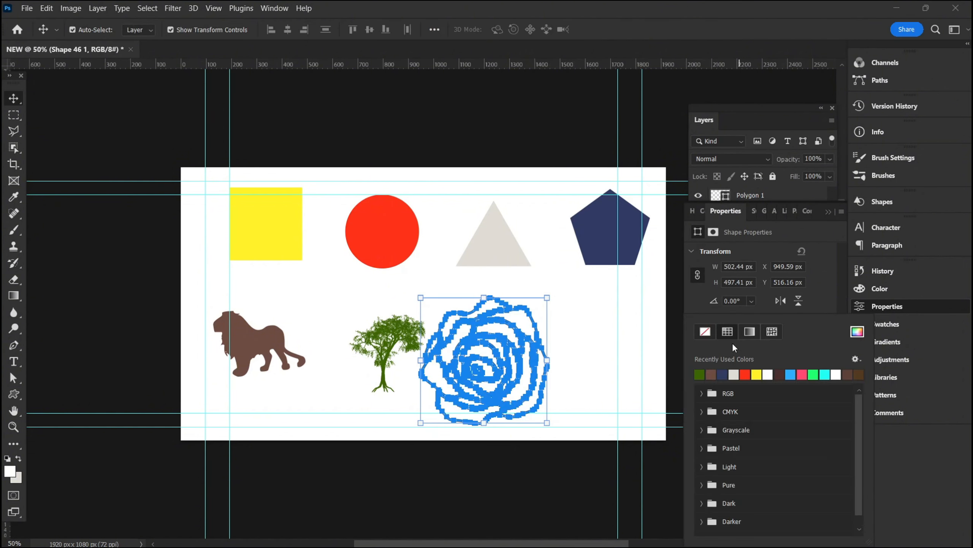
pyautogui.click(745, 372)
pyautogui.click(589, 288)
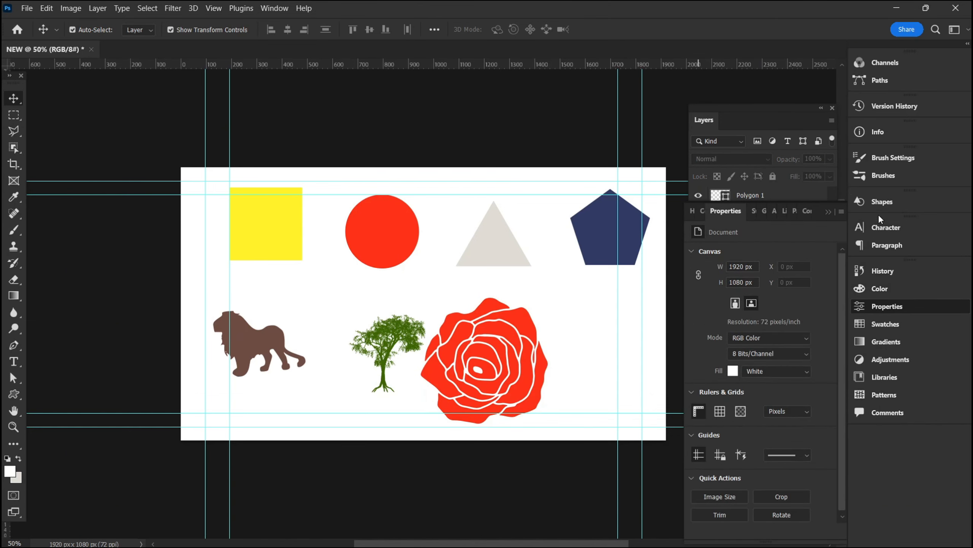
# - Place the solid block arrow from Legacy Default Shapes near the canvas's lower-right corner, about 590 by 424 px
pyautogui.click(877, 201)
pyautogui.scroll(-10, 762, 440)
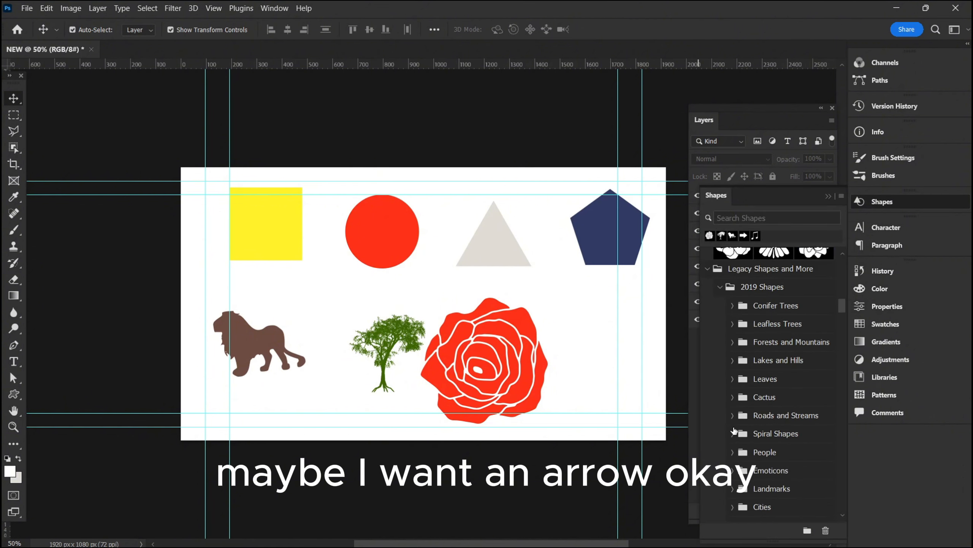
pyautogui.scroll(-10, 733, 426)
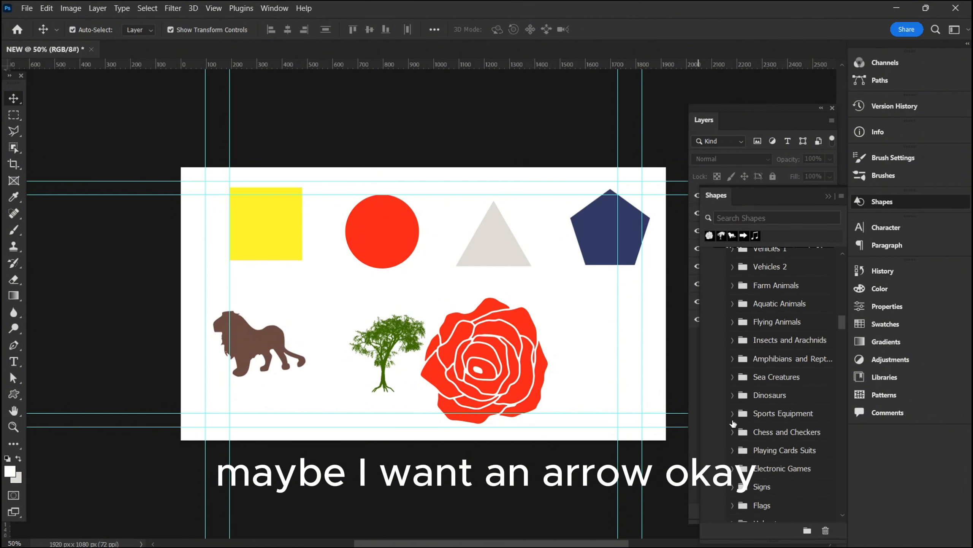
pyautogui.scroll(-1, 732, 422)
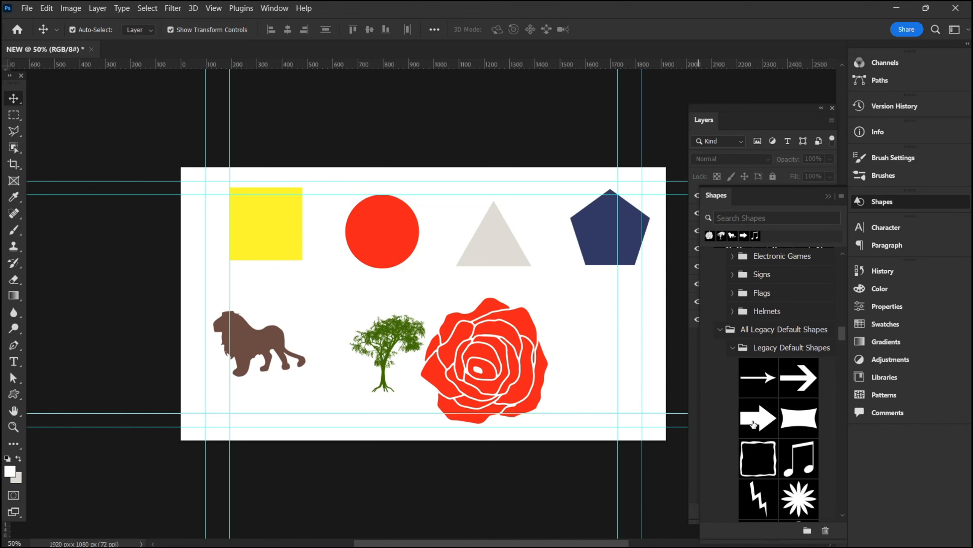
pyautogui.moveTo(752, 420); pyautogui.dragTo(600, 371)
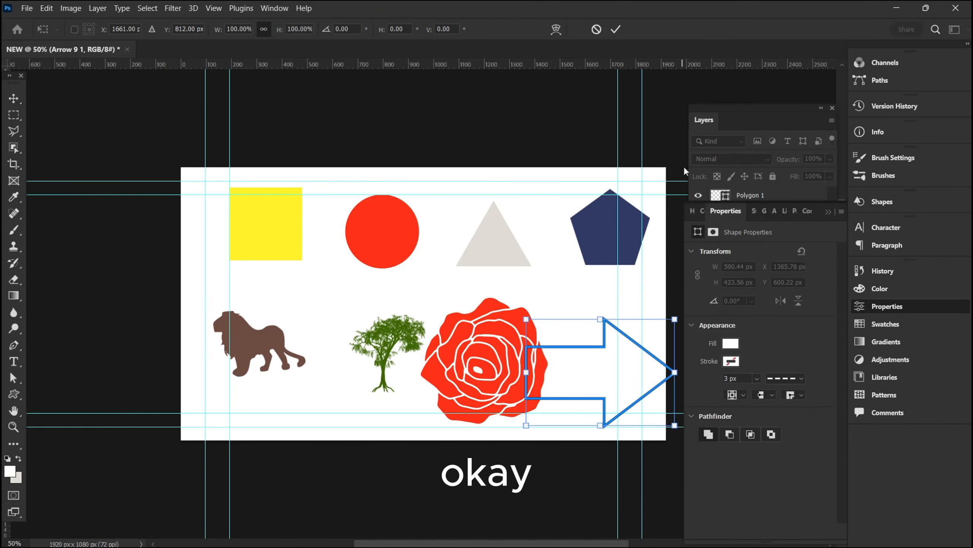
pyautogui.click(613, 30)
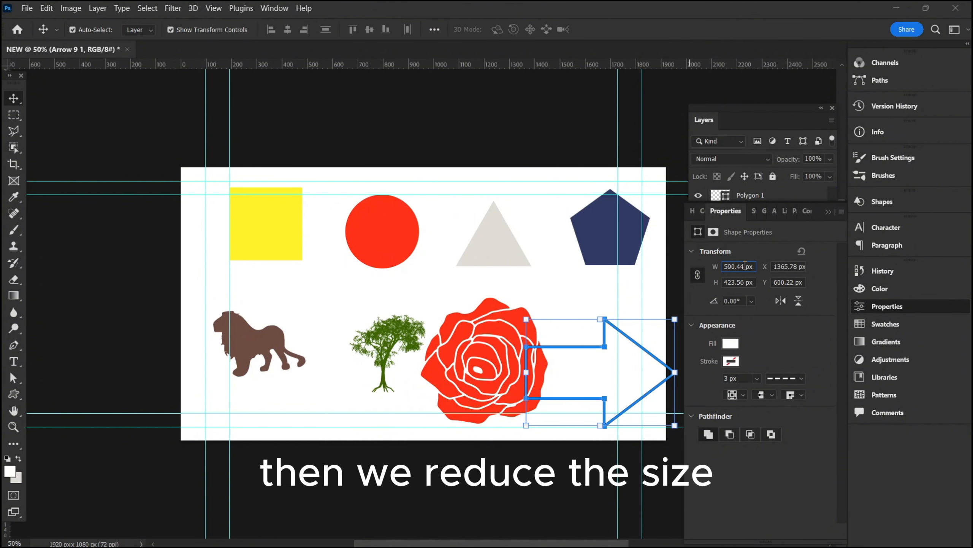
# - Set the arrow's width to 200 px with linked proportions and move it into the empty space right of the rose
pyautogui.press('BackSpace')
pyautogui.press('BackSpace')
pyautogui.press('BackSpace')
pyautogui.press('BackSpace')
pyautogui.press('BackSpace')
pyautogui.write('200')
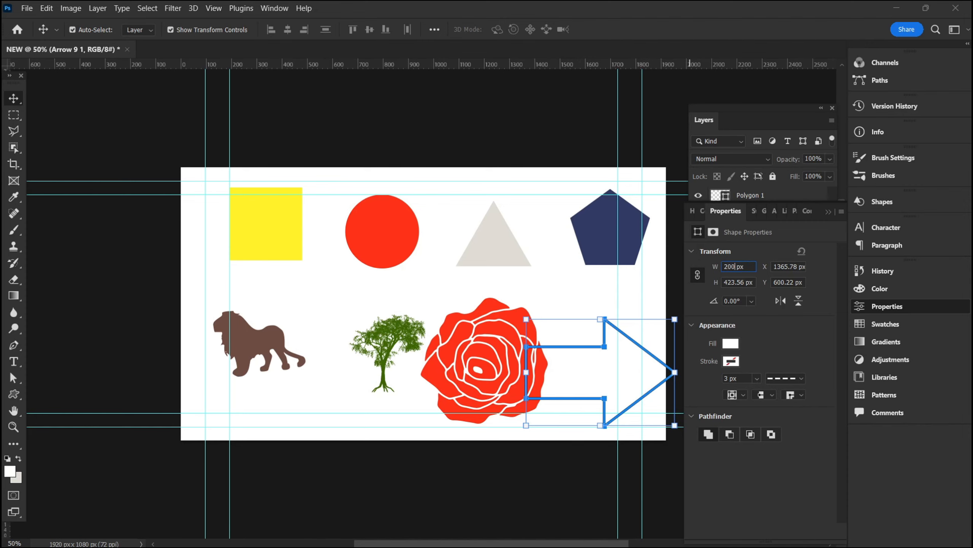
pyautogui.press('Return')
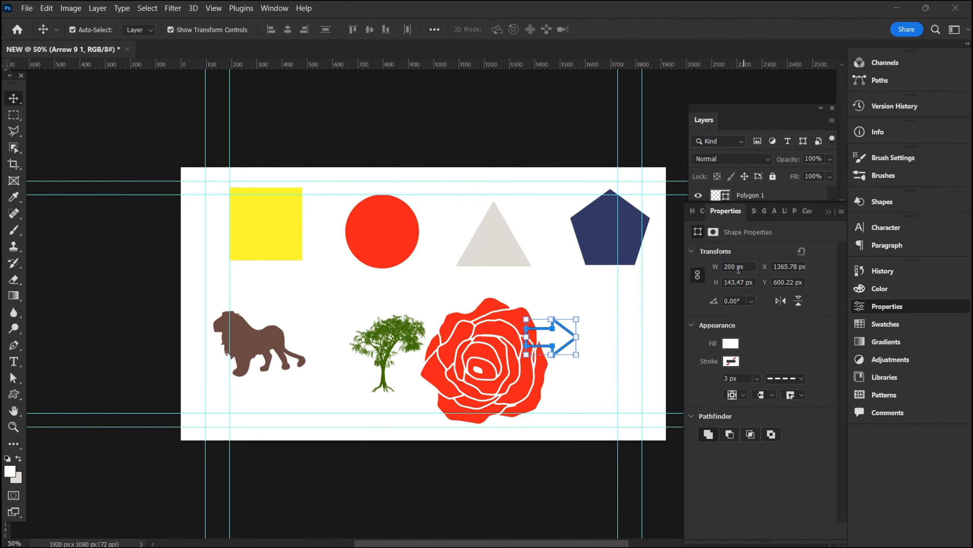
pyautogui.moveTo(564, 332); pyautogui.dragTo(608, 338)
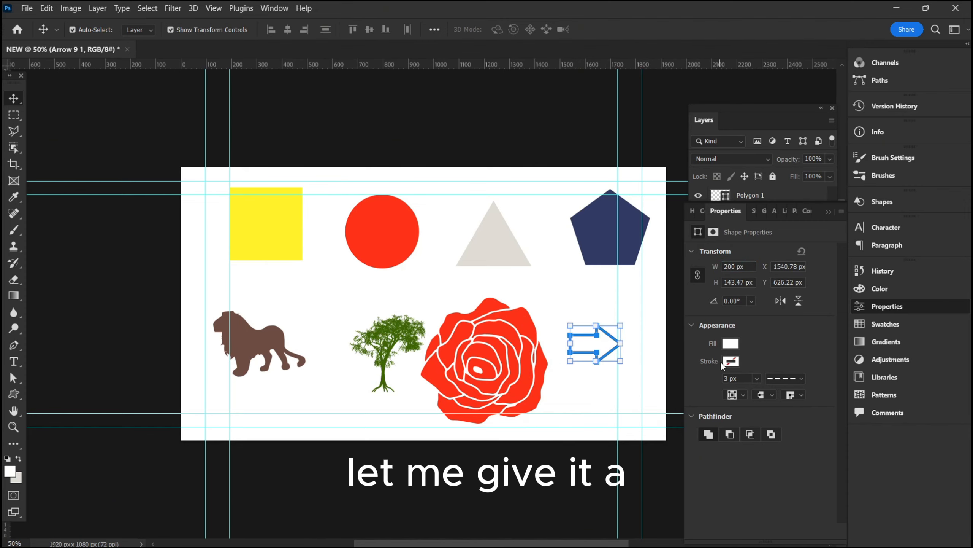
# - Fill the arrow with cyan and move it slightly down and to the right, to about X 1624, Y 664 px
pyautogui.click(731, 343)
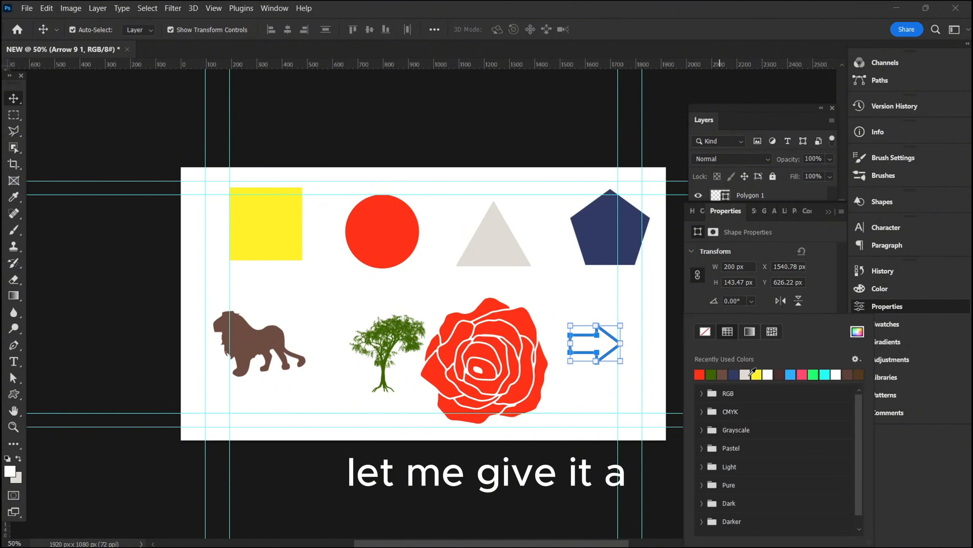
pyautogui.click(827, 373)
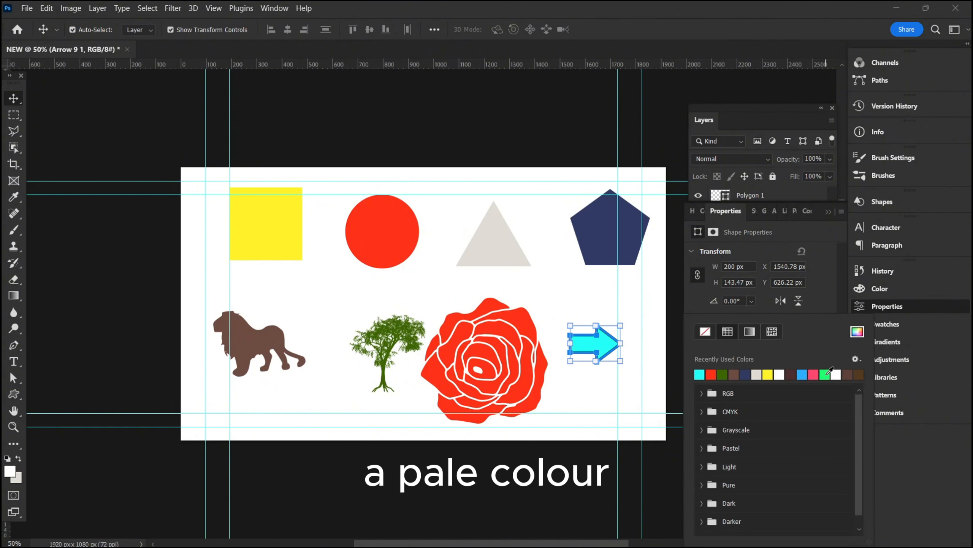
pyautogui.click(651, 308)
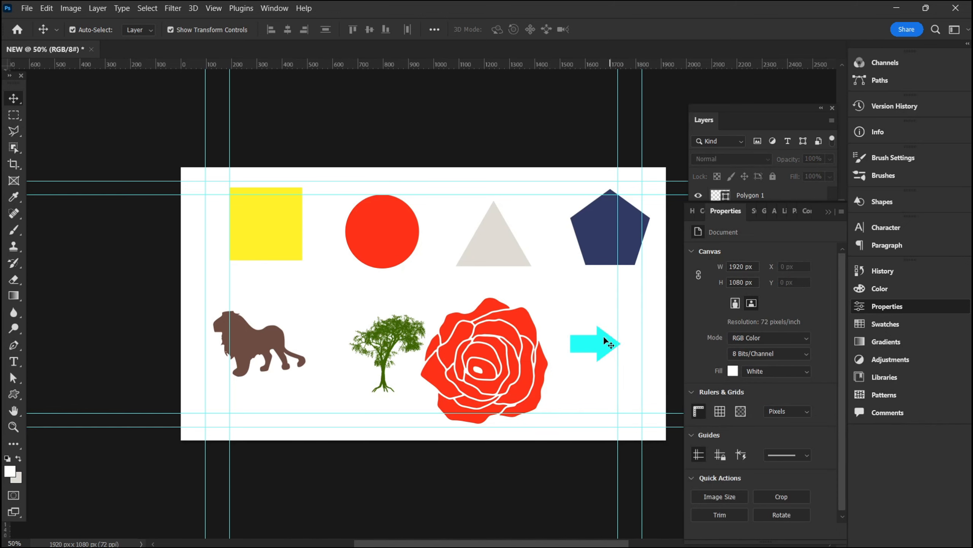
pyautogui.moveTo(606, 347); pyautogui.dragTo(626, 356)
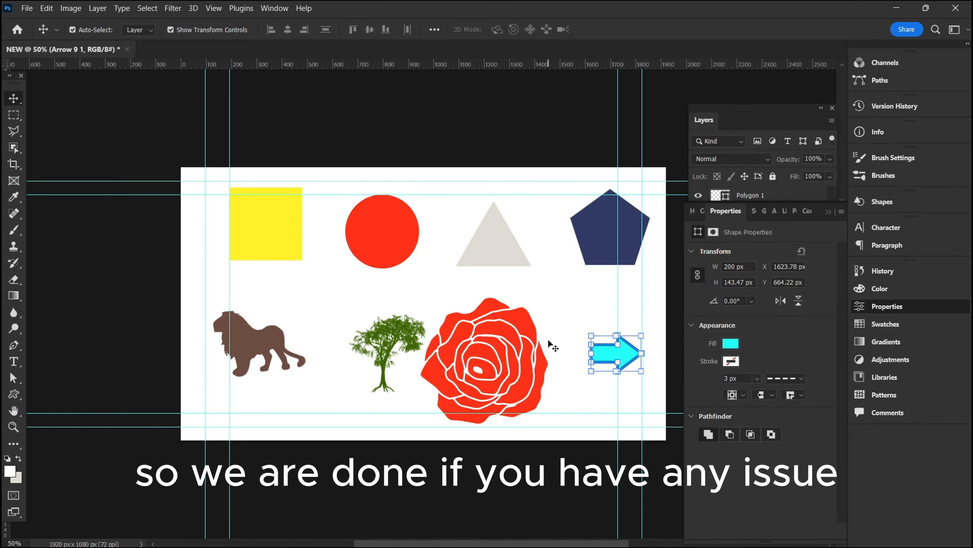